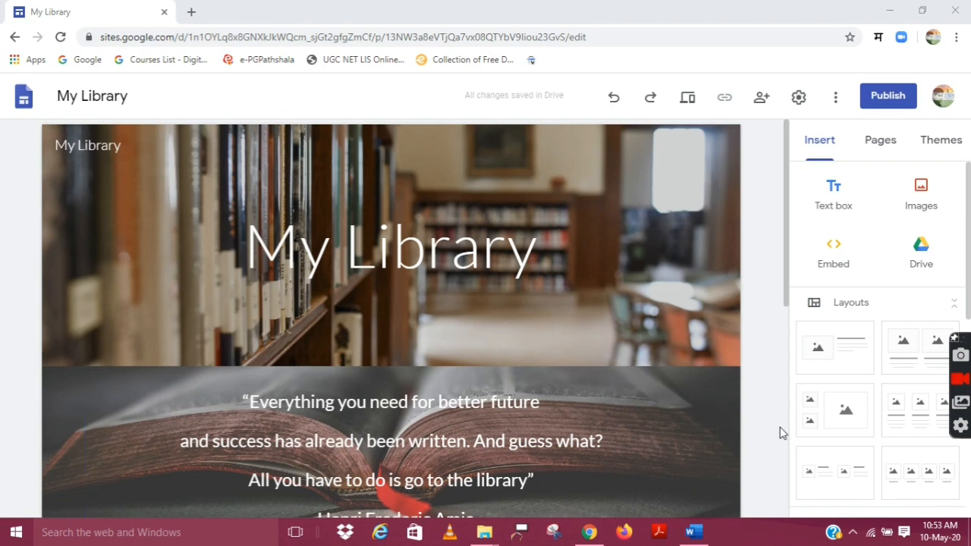
- Create a new page named "Library Rules And Regulations", copying the name from the heading in the Word document
click(874, 148)
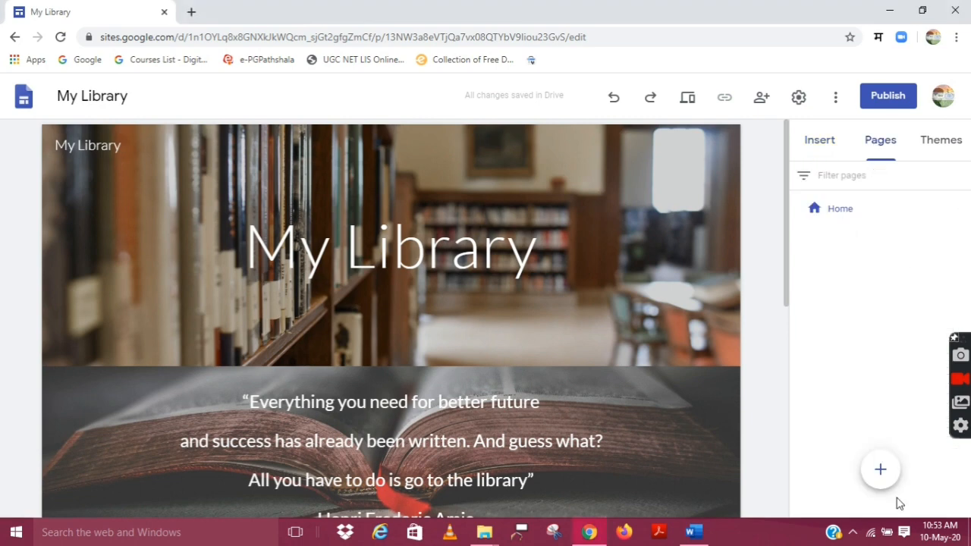
mouse_move(883, 472)
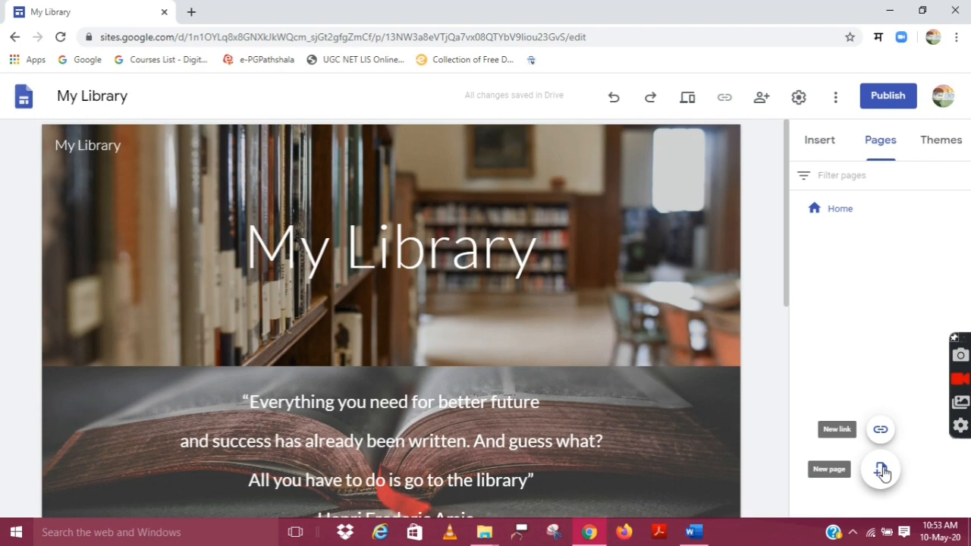
click(881, 471)
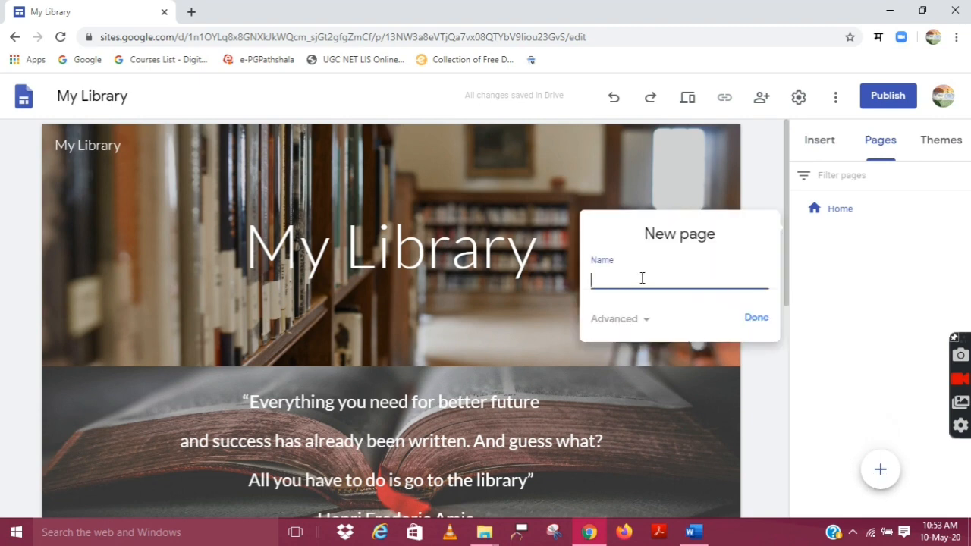
click(702, 539)
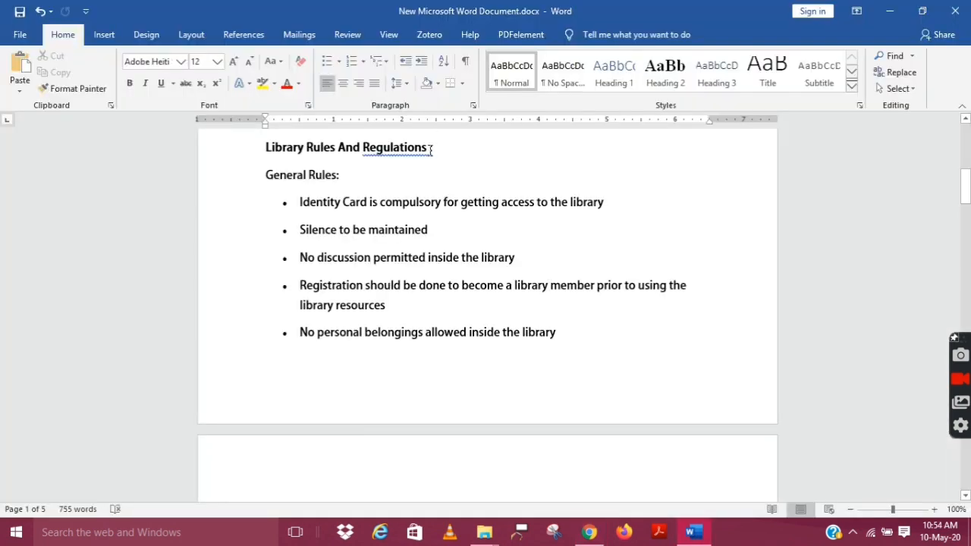
click(430, 149)
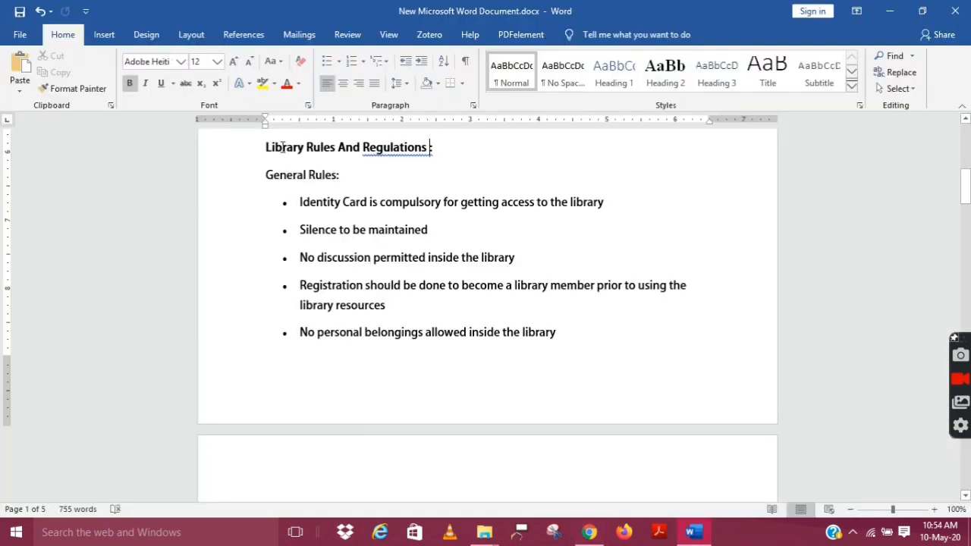
drag(282, 147, 421, 164)
key(ctrl+c)
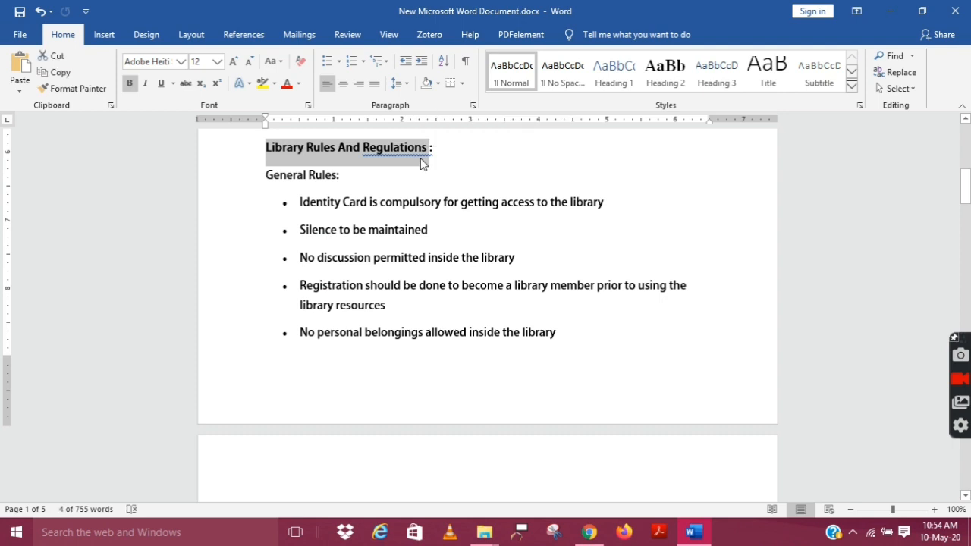
click(591, 532)
key(ctrl+v)
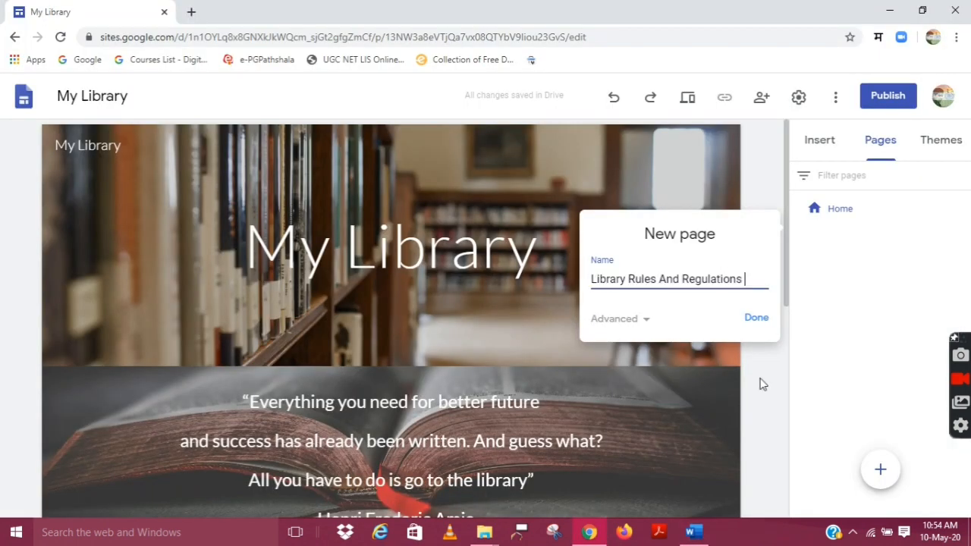
click(758, 319)
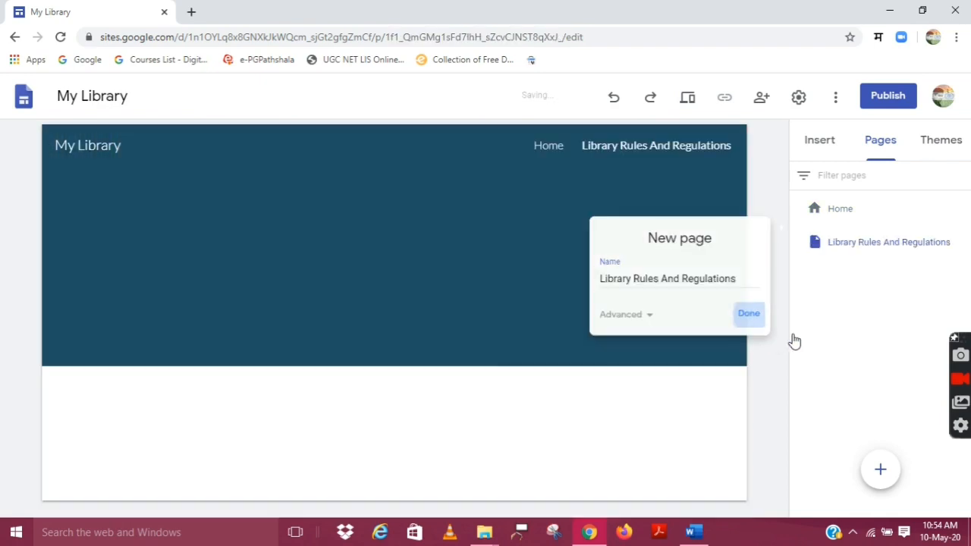
click(847, 250)
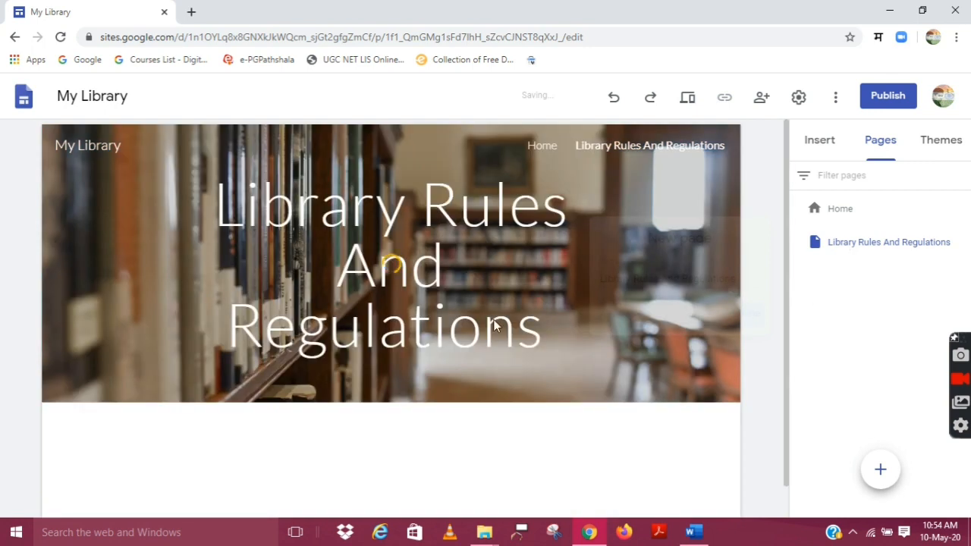
- Insert an empty text box below the header of the Library Rules And Regulations page
scroll(586, 490, down, 1)
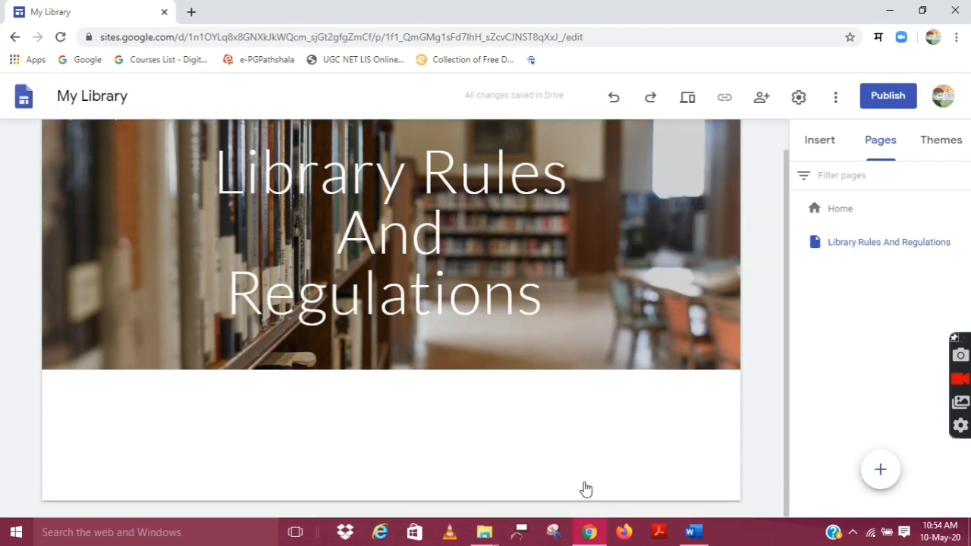
click(555, 484)
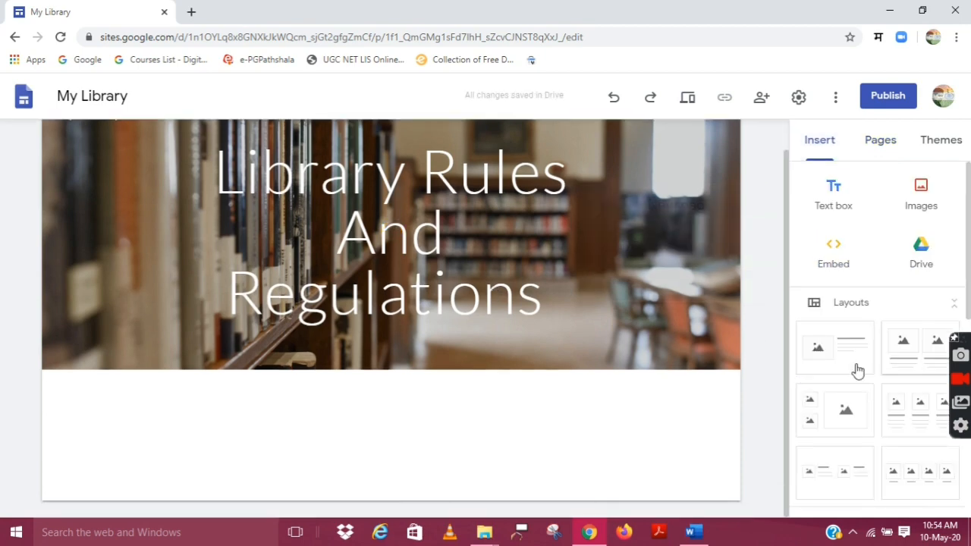
scroll(876, 380, down, 4)
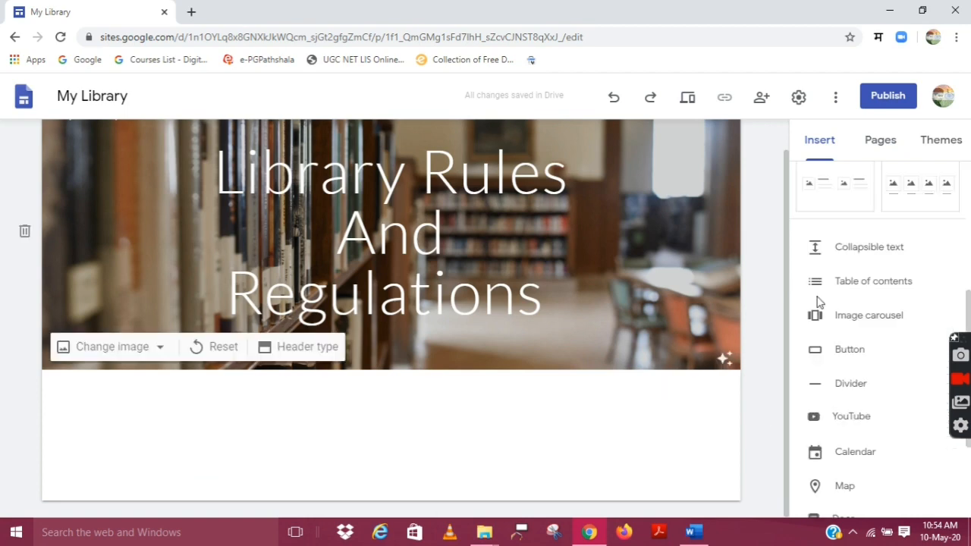
scroll(819, 304, up, 2)
scroll(818, 303, up, 2)
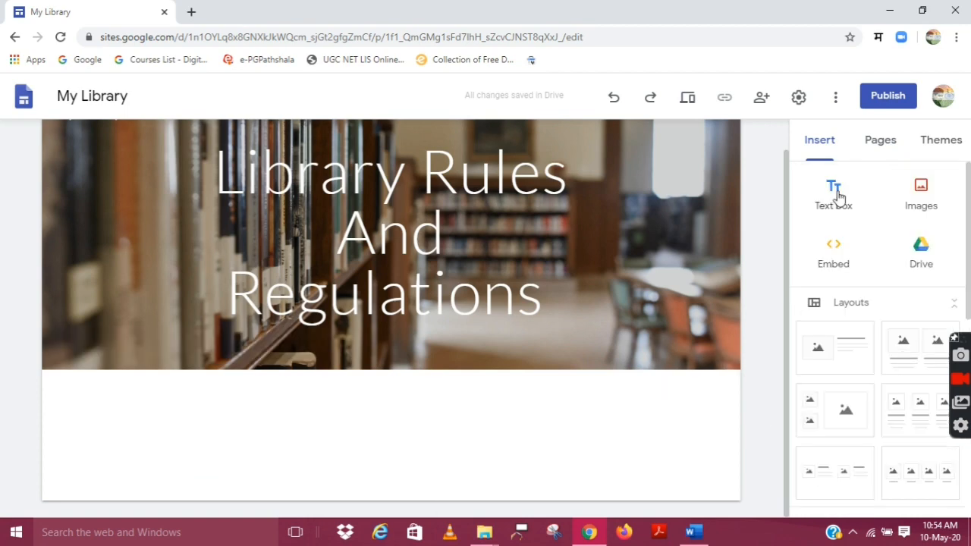
click(838, 196)
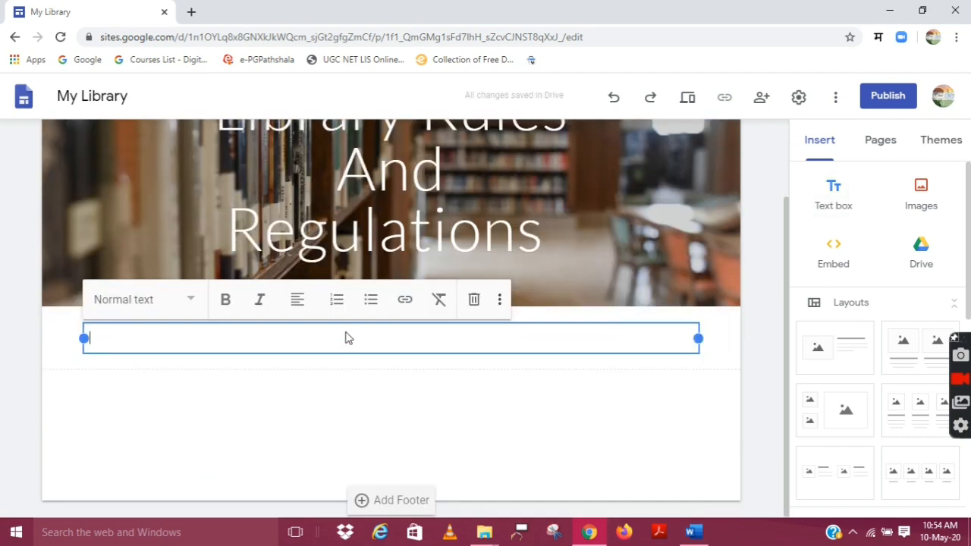
- Switch to Word and copy the full rules text, from the Library Rules And Regulations heading through the Journal Section
click(693, 532)
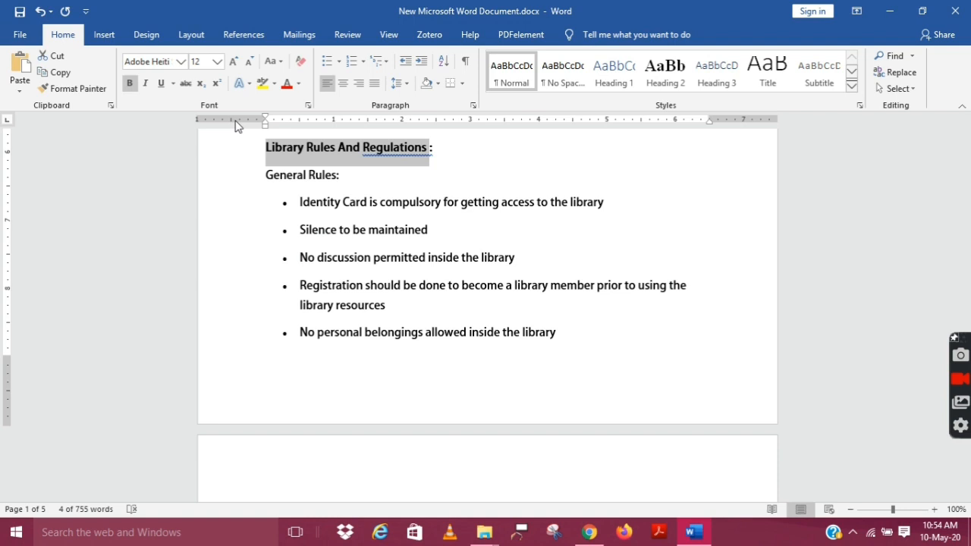
key(shift+Down)
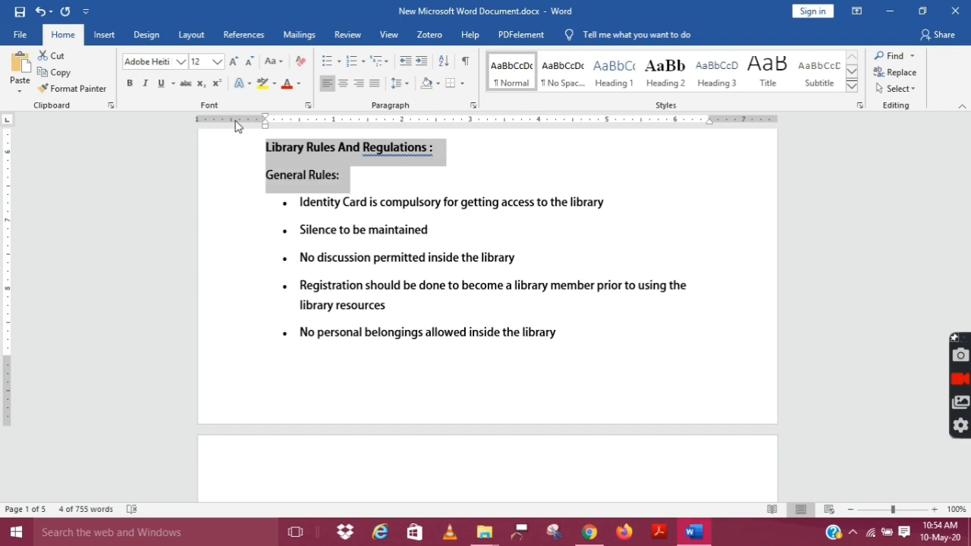
key(shift+Down)
key(shift+Down)
key(shift+Down)
key(shift+Down)
key(shift+Down)
key(shift+Down)
key(shift+Down)
key(shift+Down)
key(shift+Down)
key(shift+Down)
key(shift+Down)
key(shift+Down)
key(shift+Down)
key(shift+Down)
key(shift+Down)
key(shift+Down)
key(shift+Down)
key(shift+Down)
key(shift+Down)
key(shift+Down)
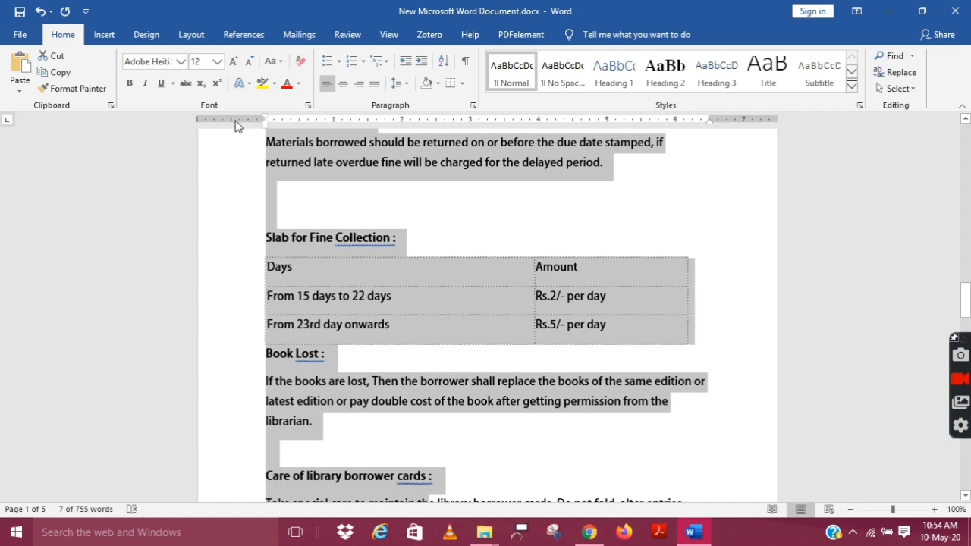
key(shift+Down)
key(shift+Down)
key(shift+Down)
key(shift+Down)
key(shift+Down)
key(shift+Down)
key(shift+Down)
key(shift+Down)
key(shift+Down)
key(shift+Down)
key(shift+Down)
key(shift+Down)
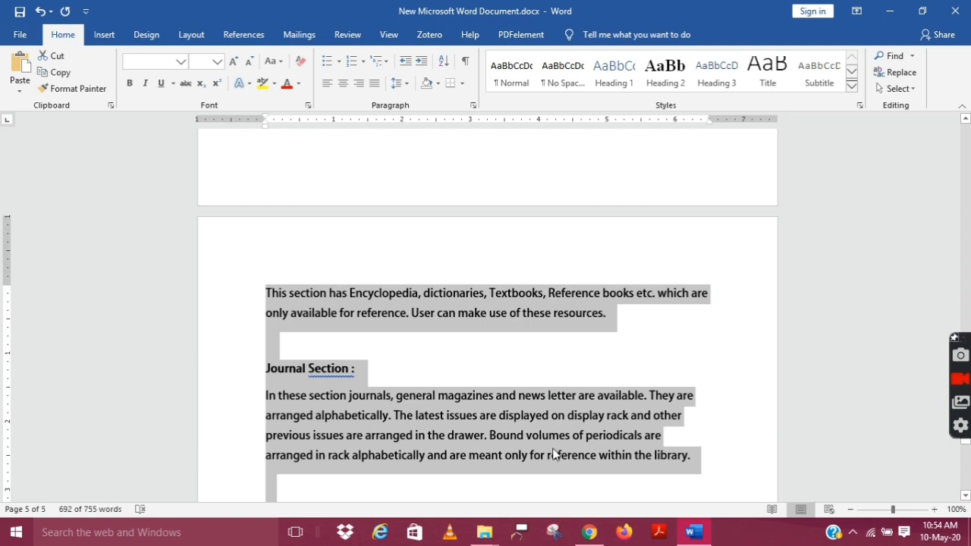
- Return to the site in Chrome and paste the copied library rules into the new text box
click(588, 531)
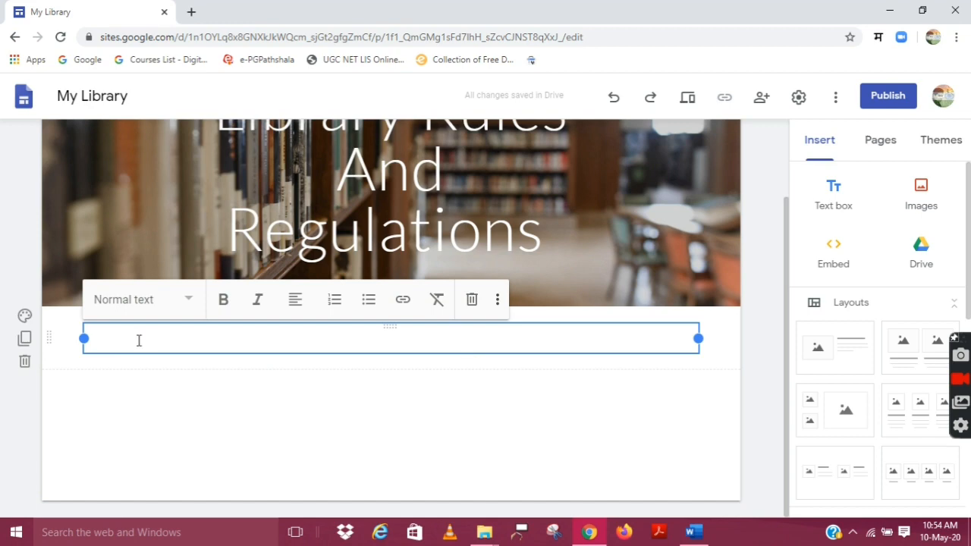
key(ctrl+v)
scroll(139, 340, up, 17)
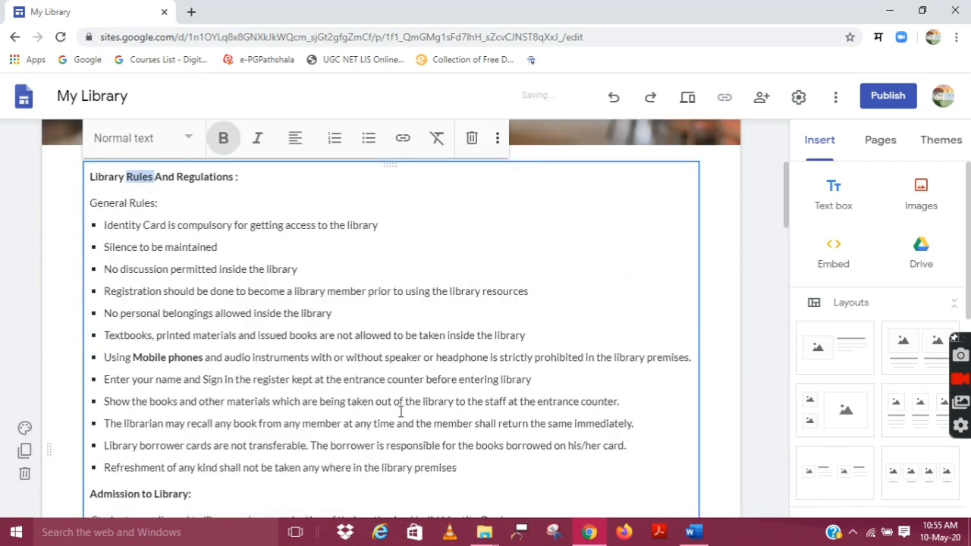
- Review the pasted rules from start to end, and preview the page before returning to the editor
scroll(401, 412, down, 15)
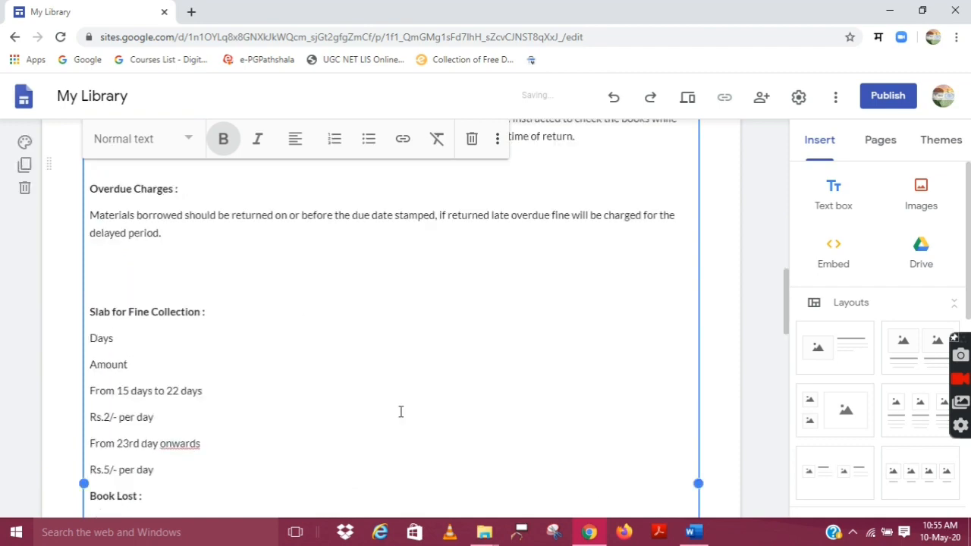
scroll(401, 412, down, 15)
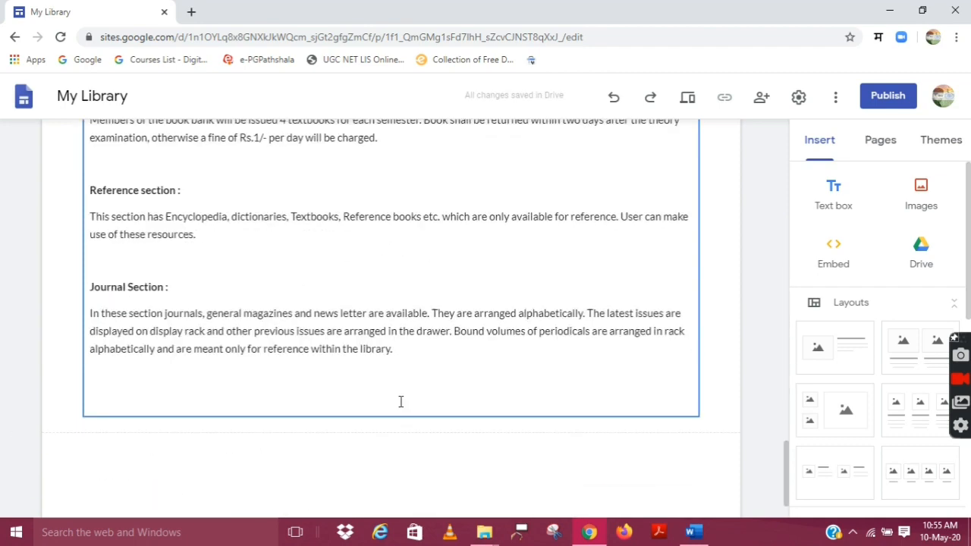
scroll(400, 404, down, 1)
scroll(402, 409, up, 5)
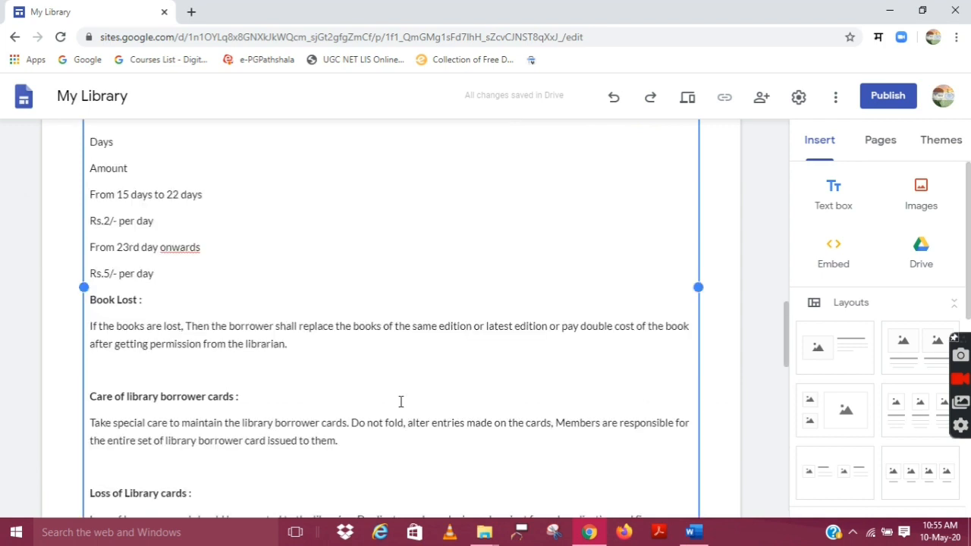
scroll(400, 402, up, 10)
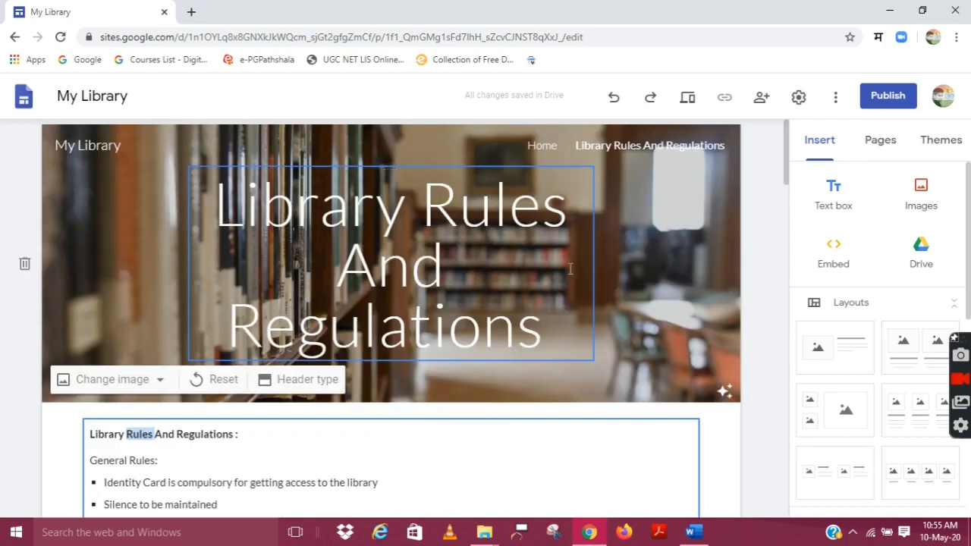
click(689, 98)
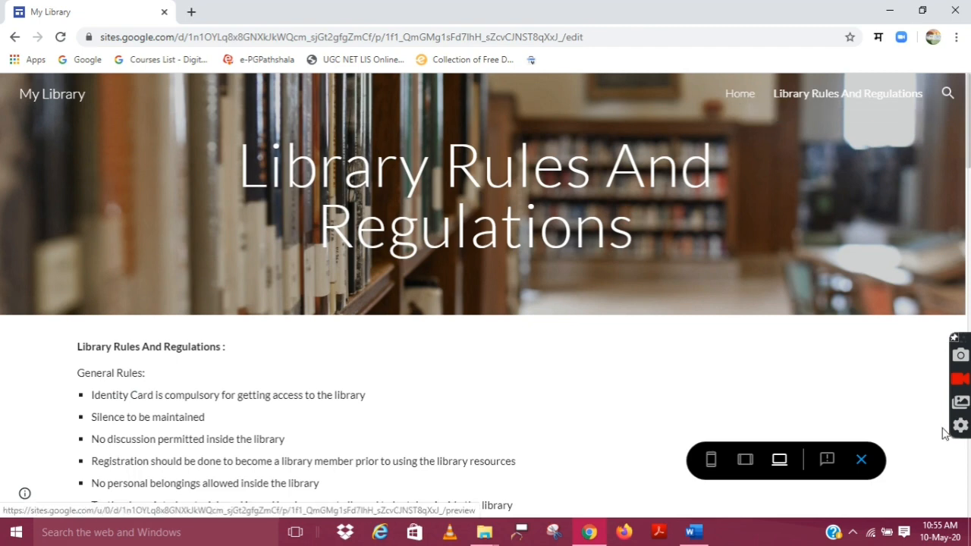
click(863, 459)
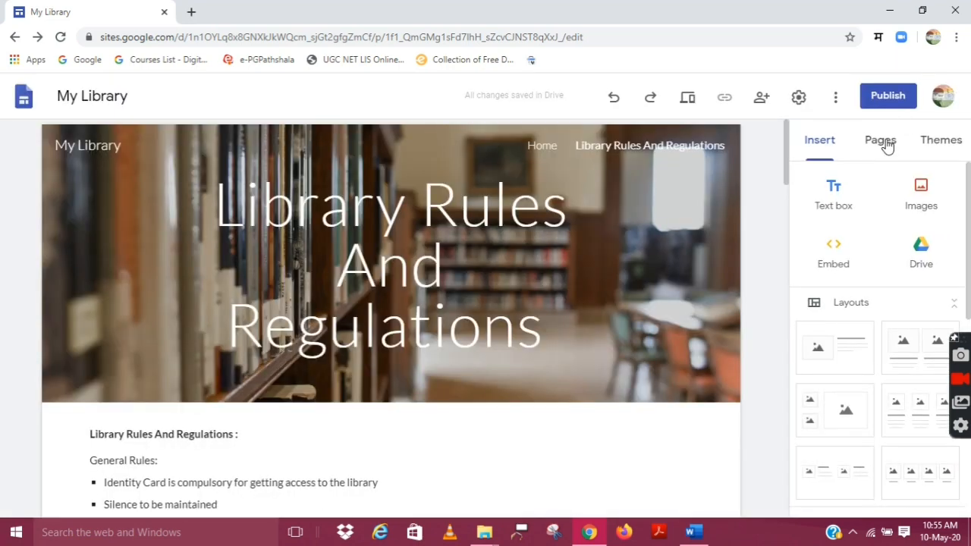
- Create another new page named "Previous Years Question Paper"
click(884, 143)
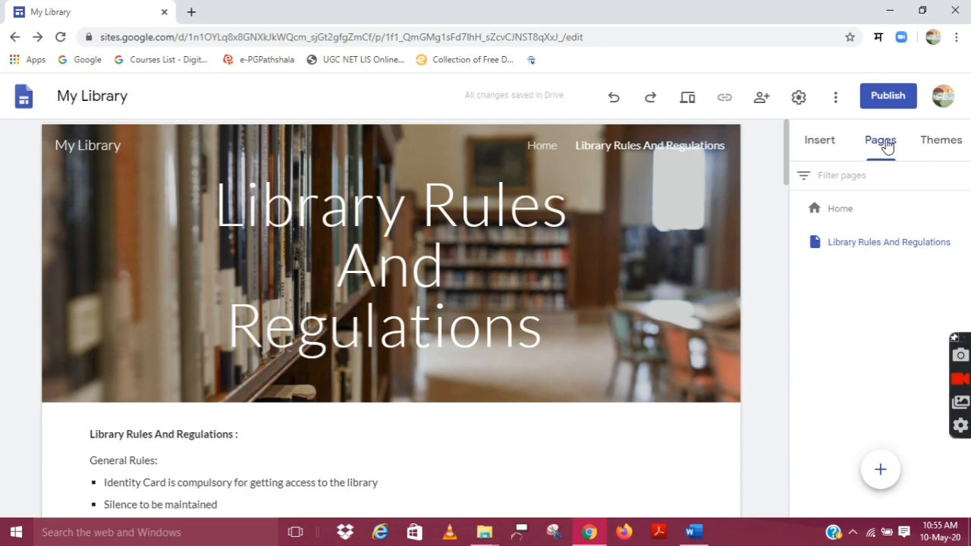
click(879, 472)
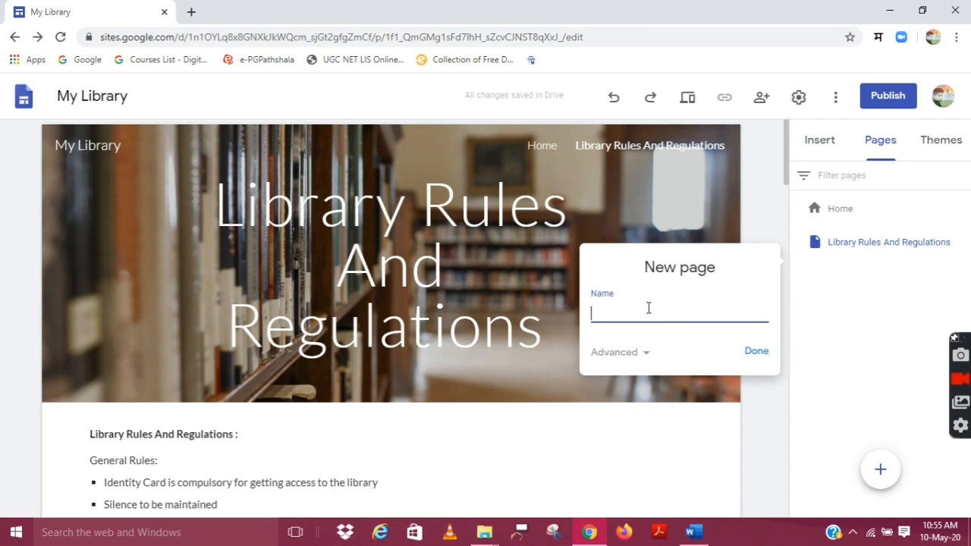
text(Previous Years Question Pa)
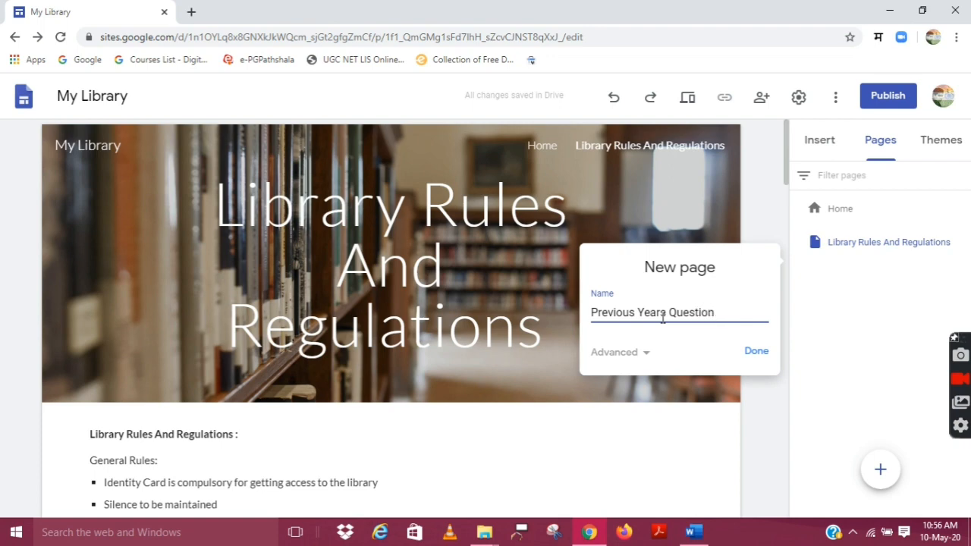
text(per)
click(748, 358)
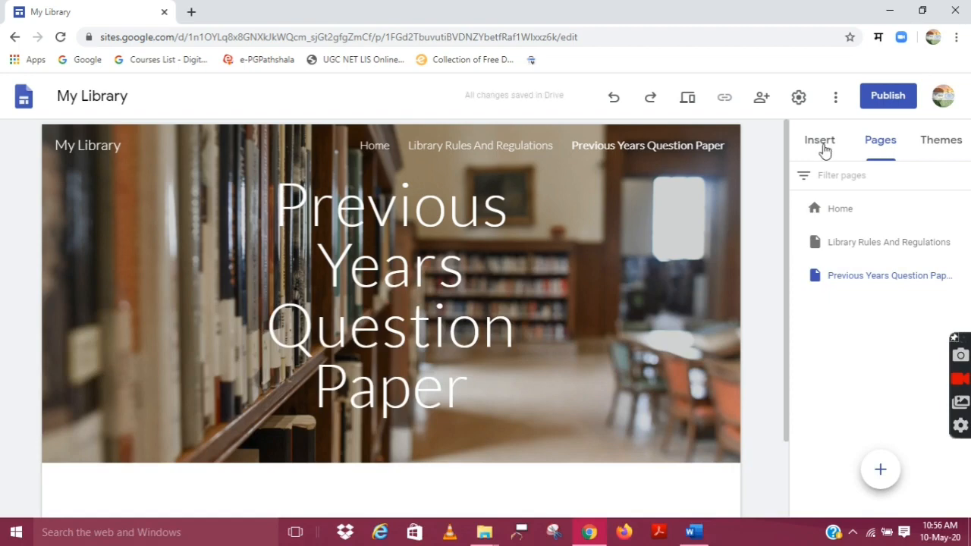
- Open the Google Drive file picker to insert content on the Previous Years Question Paper page
click(823, 146)
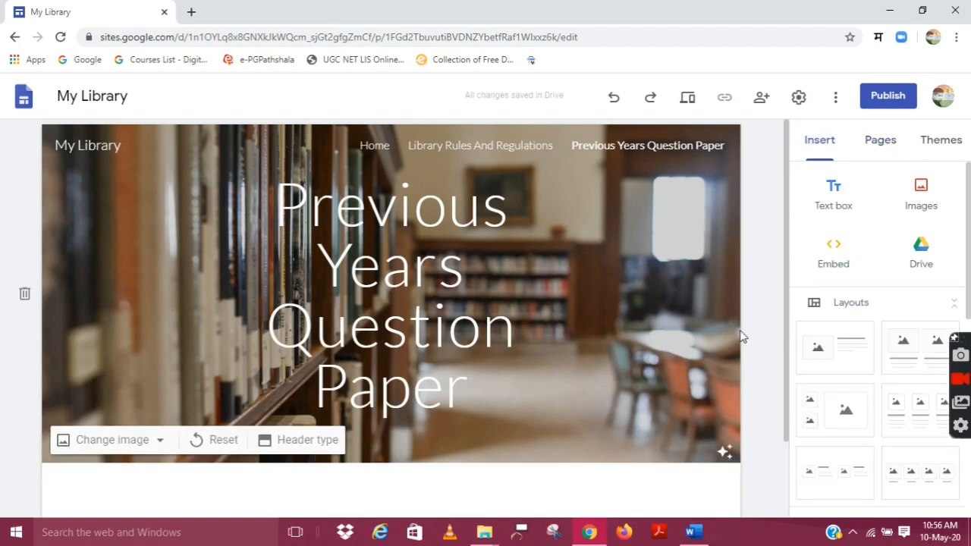
scroll(732, 376, down, 1)
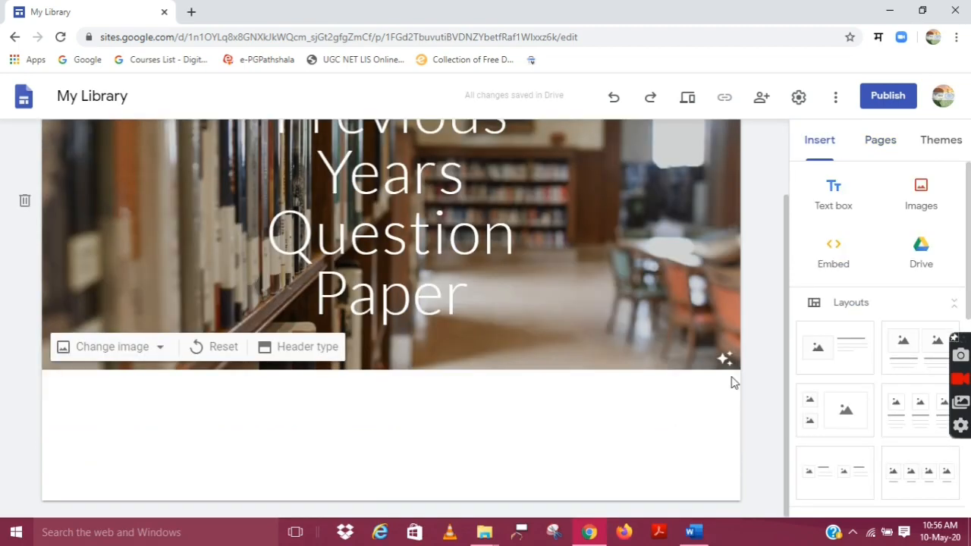
click(927, 261)
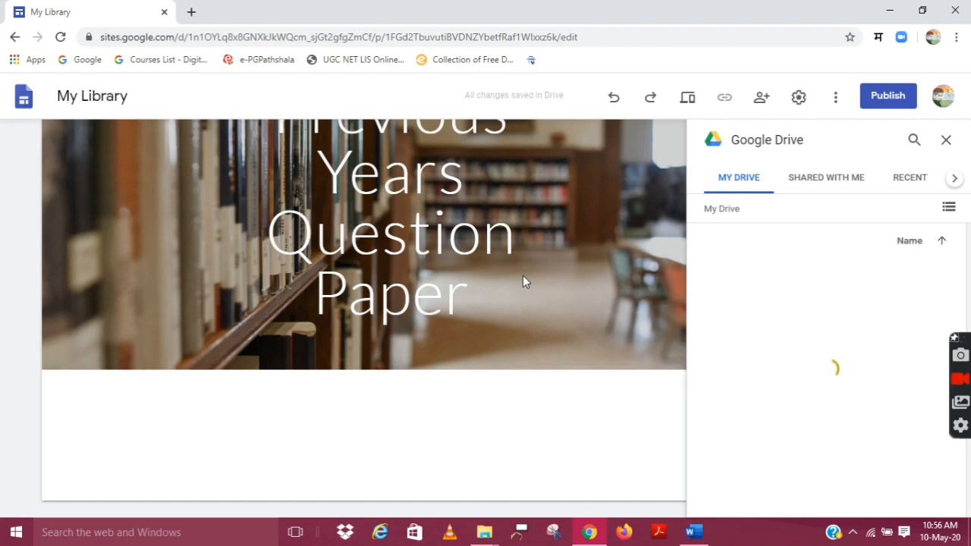
- Open Google Drive in a new browser tab
click(193, 12)
text(dr)
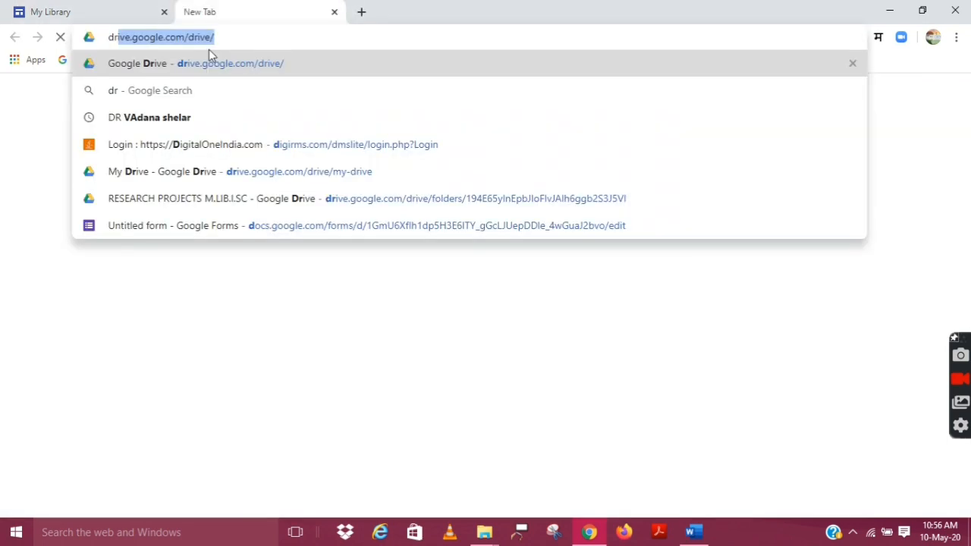
text(ive)
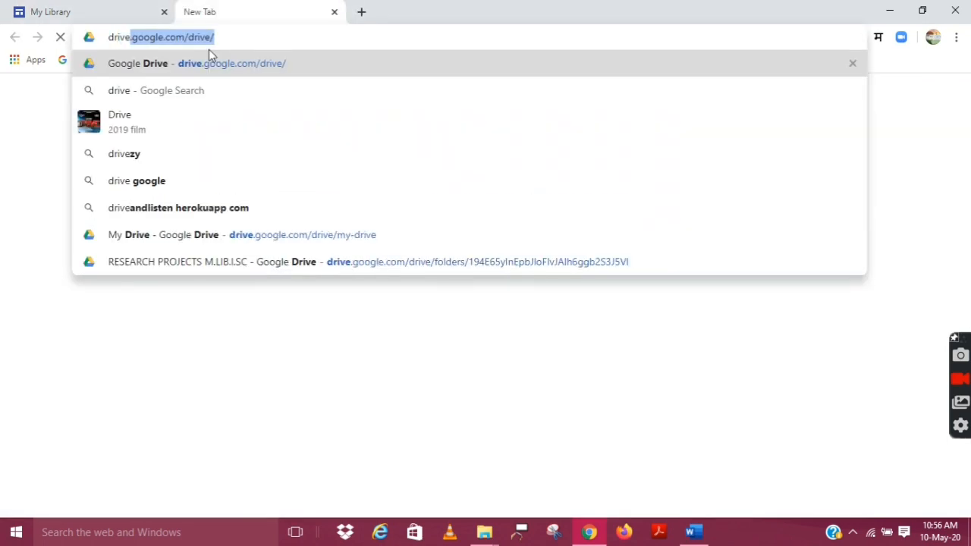
key(Return)
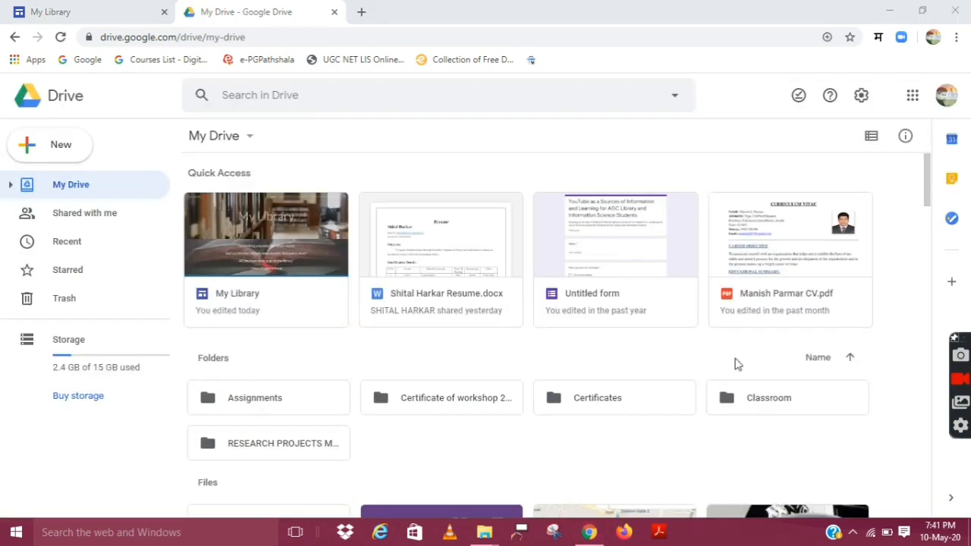
- Create a new folder named "Question Paper" in My Drive
click(54, 160)
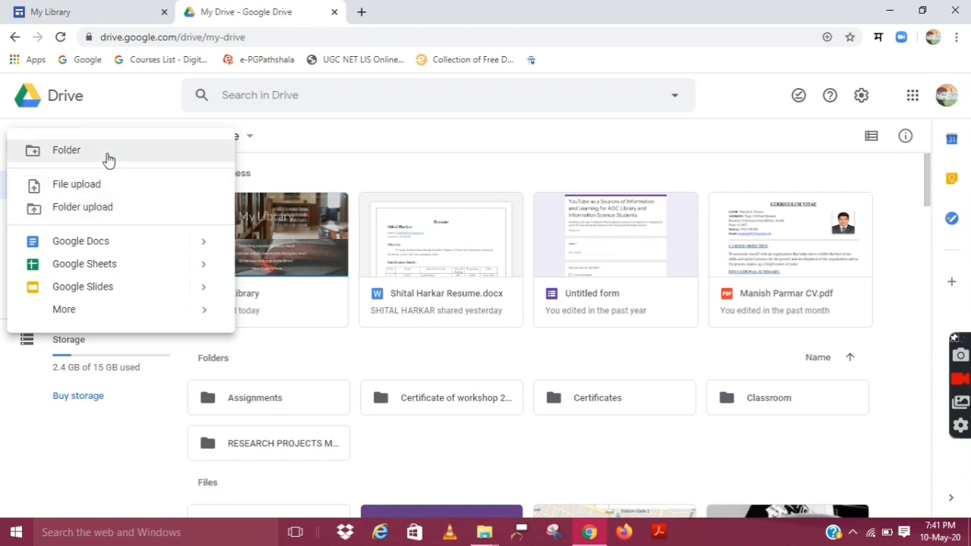
key(Escape)
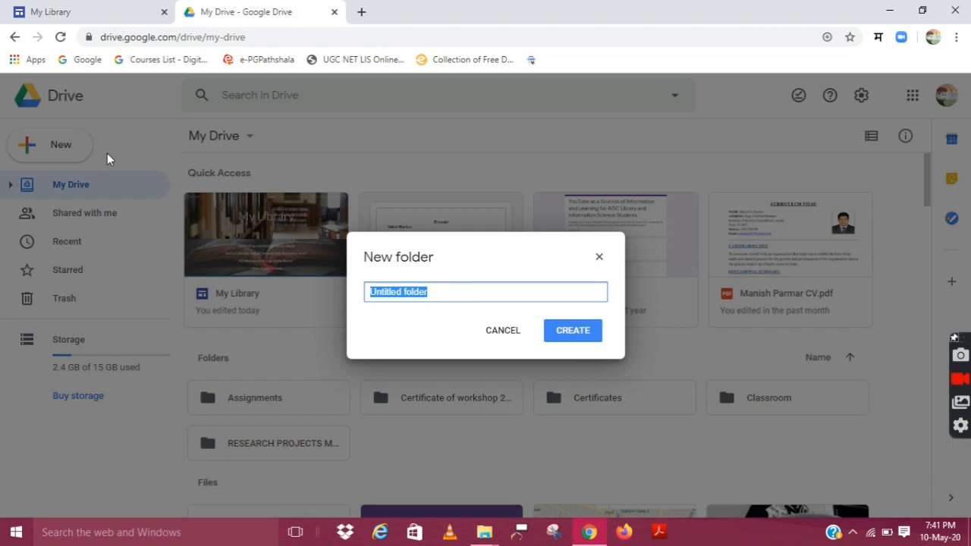
text(Que)
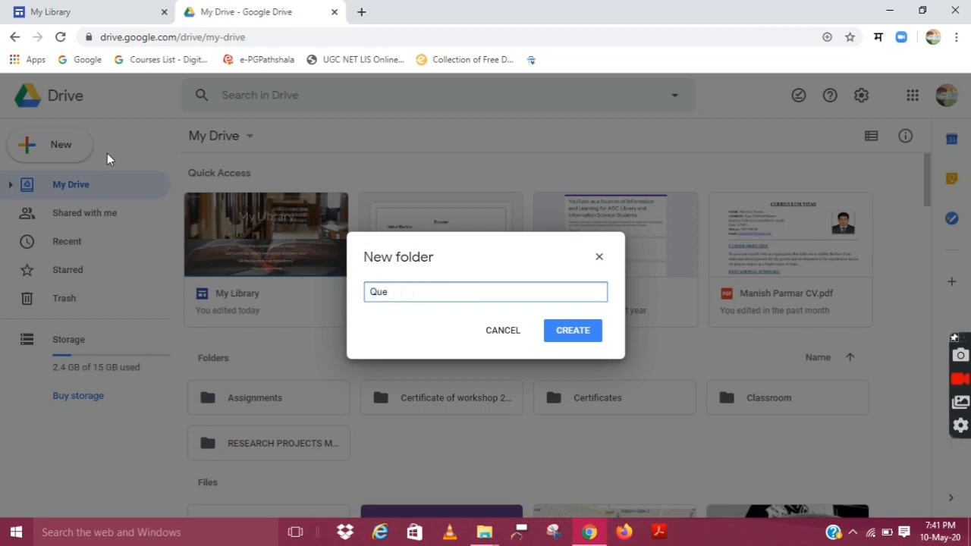
text(stion Paper)
click(577, 331)
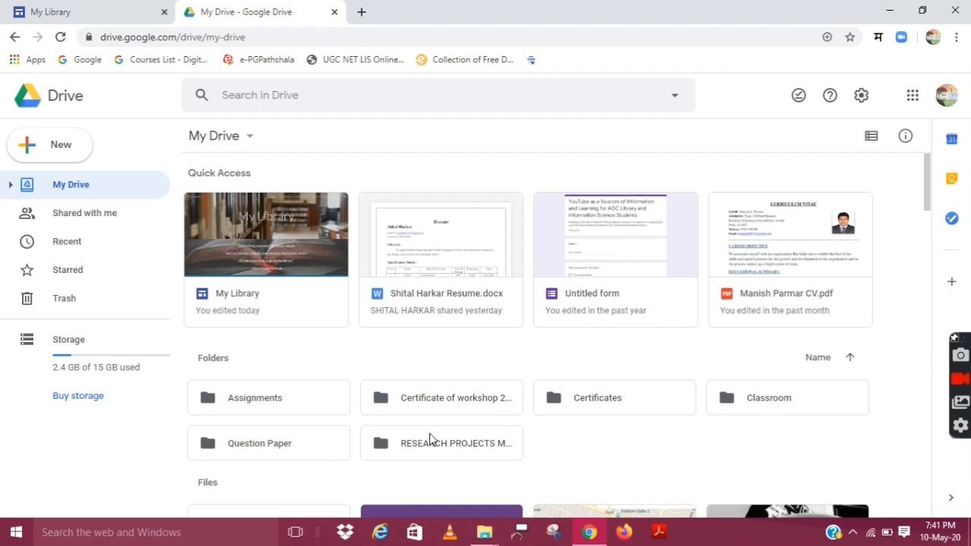
- Open the Question Paper folder and create a subfolder named "M.lib" inside it
click(321, 439)
scroll(321, 438, down, 2)
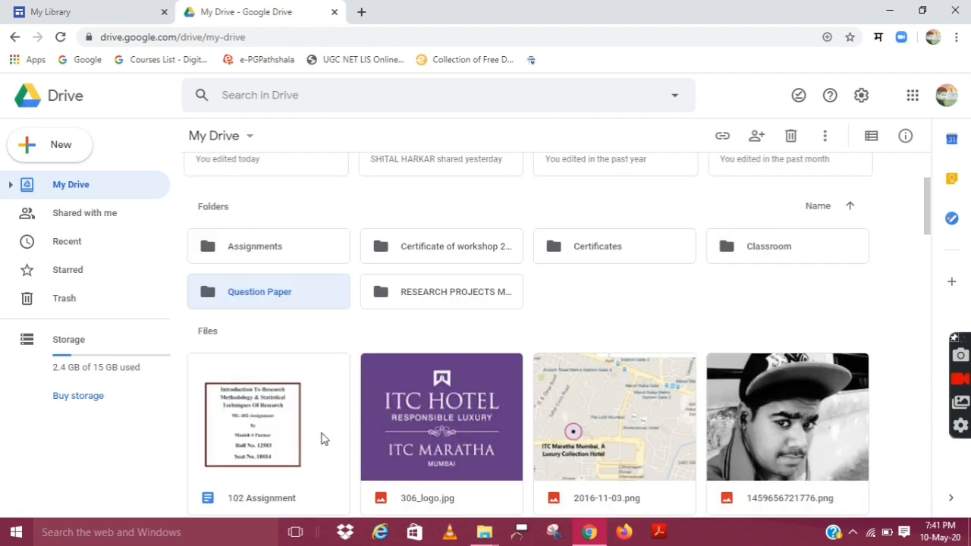
double_click(291, 300)
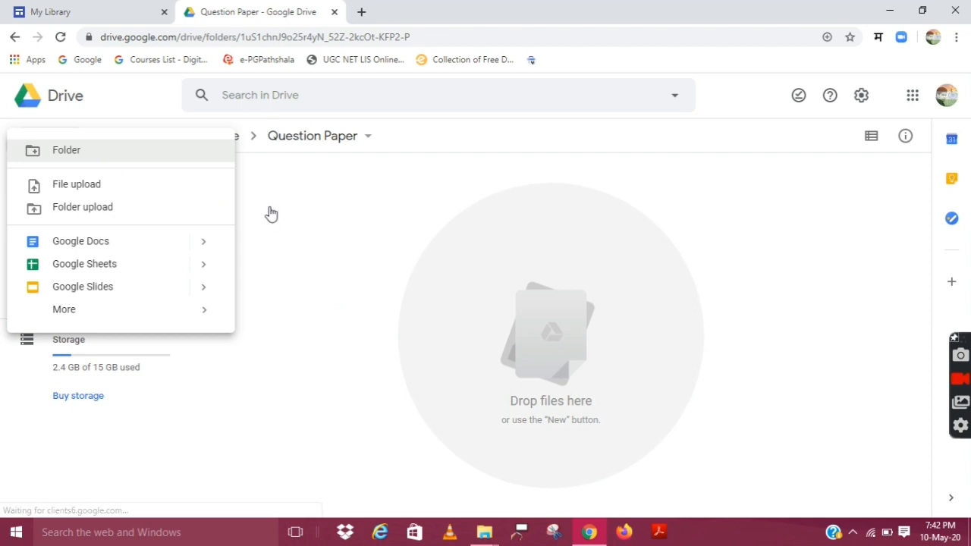
text(M.li)
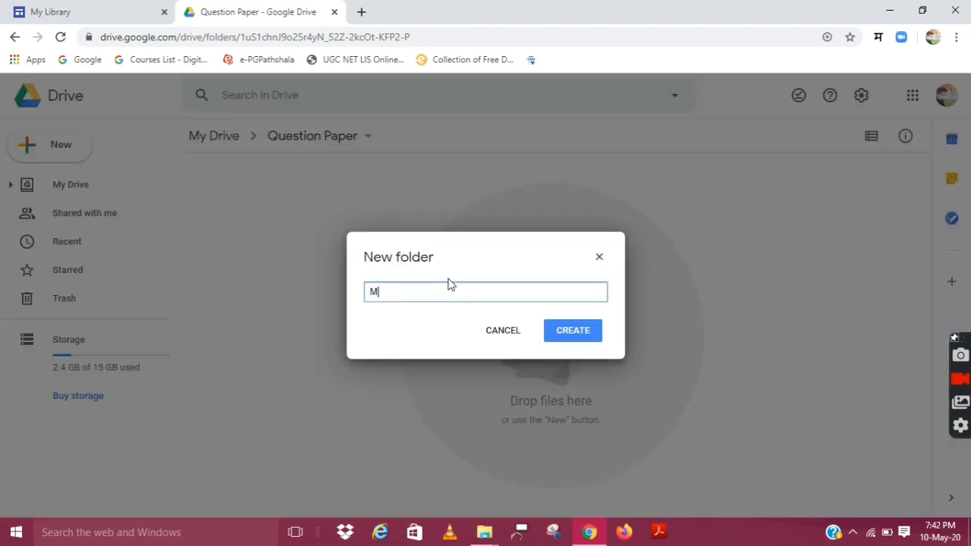
text(b)
click(573, 332)
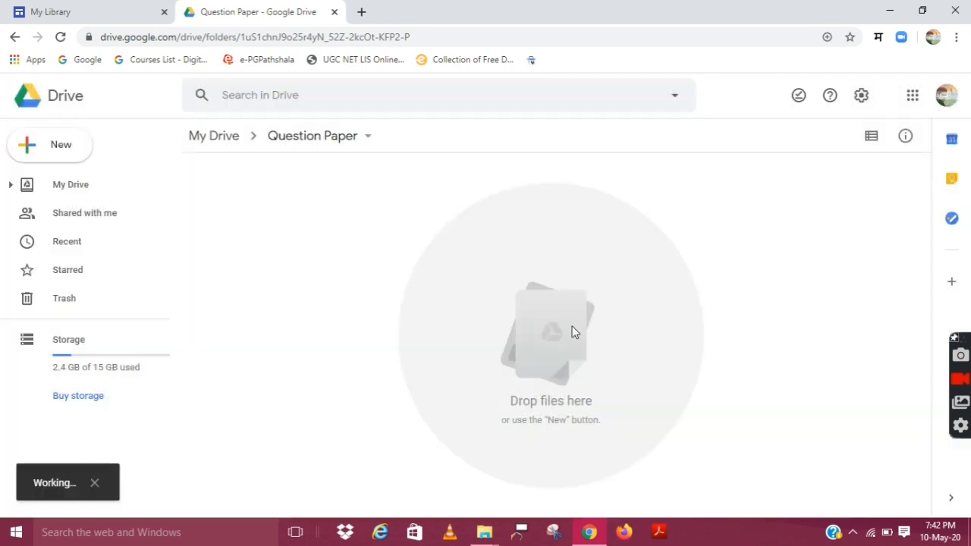
- Create a second subfolder named "B.lib" inside the Question Paper folder
click(62, 149)
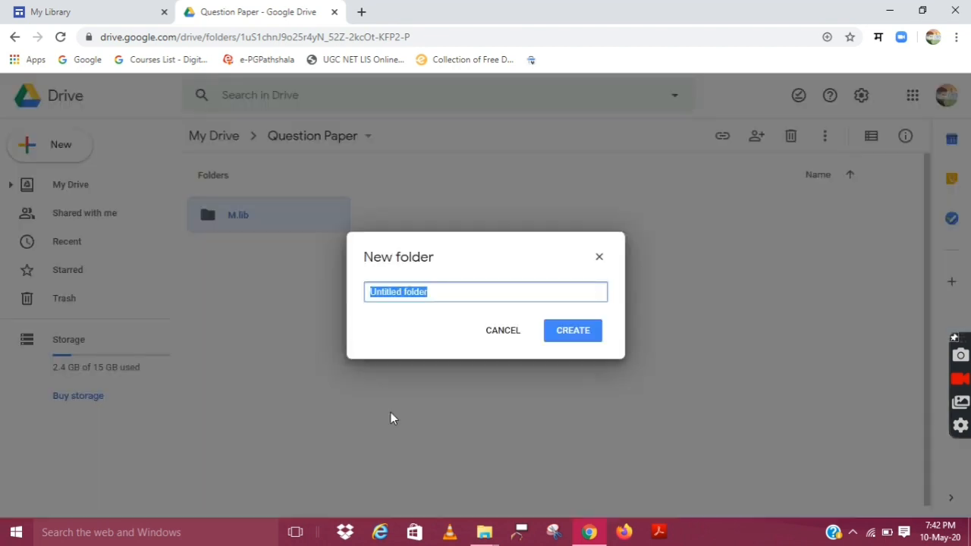
text(B.lib)
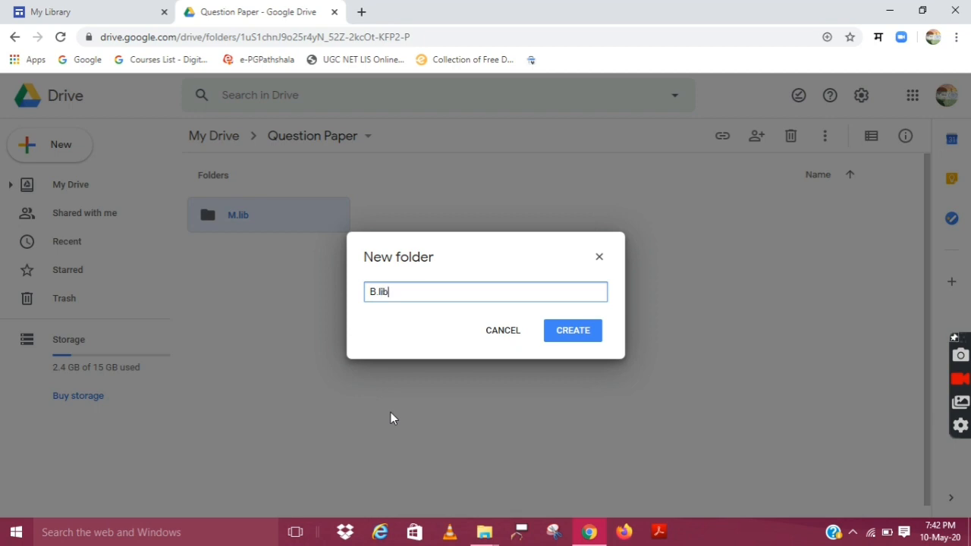
click(581, 331)
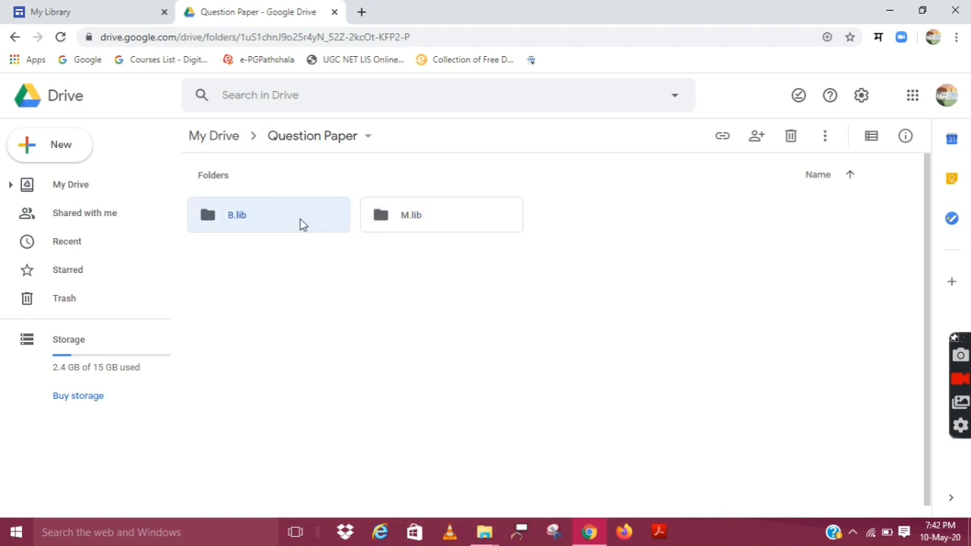
- Look inside the B.lib folder, return to Question Paper, and open the M.lib folder
double_click(300, 223)
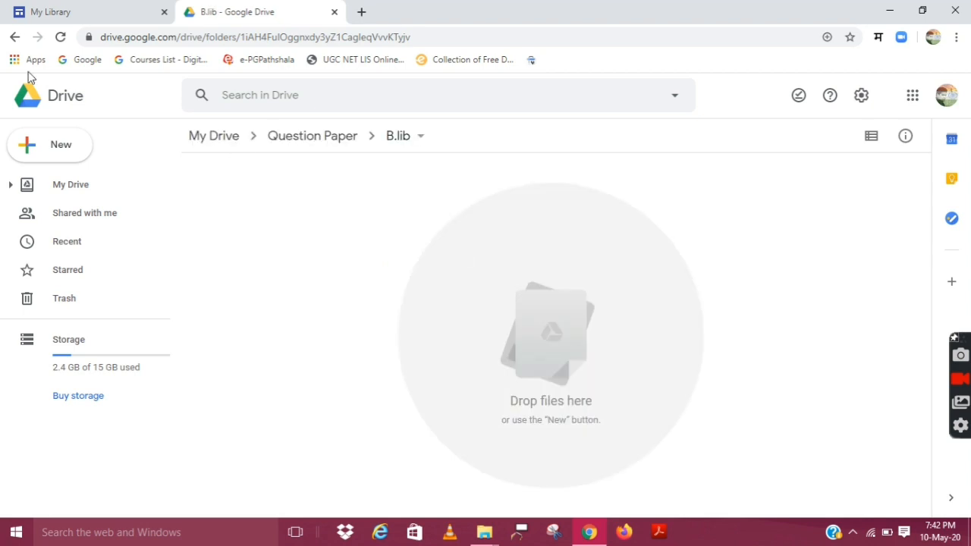
click(16, 37)
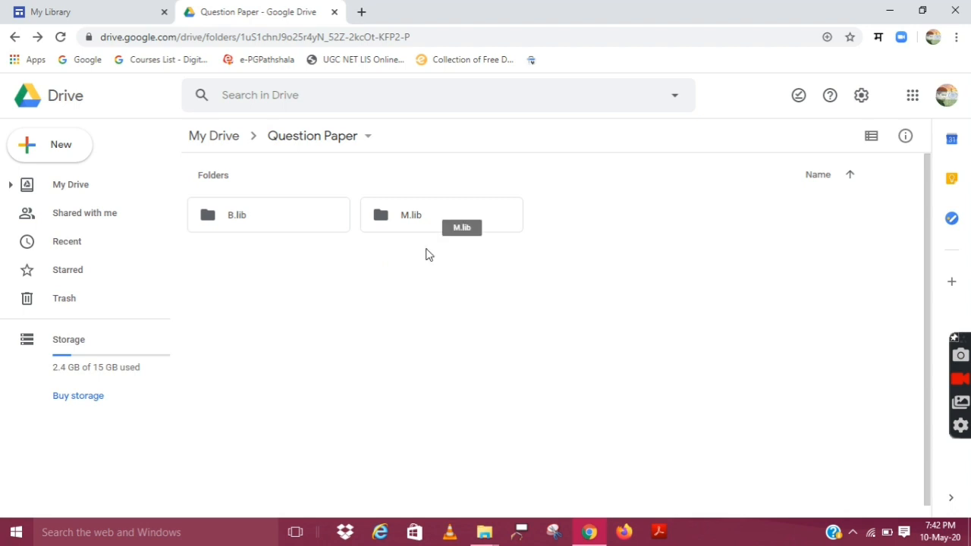
double_click(417, 222)
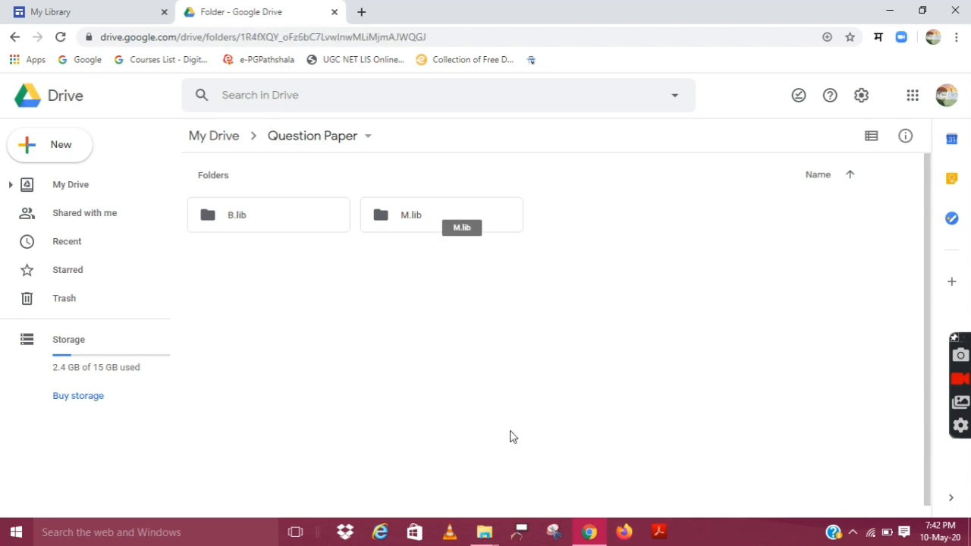
- Try to transfer the selected PDFs from the local "M.lib previous yr question paper" folder into the M.lib Drive folder
click(486, 534)
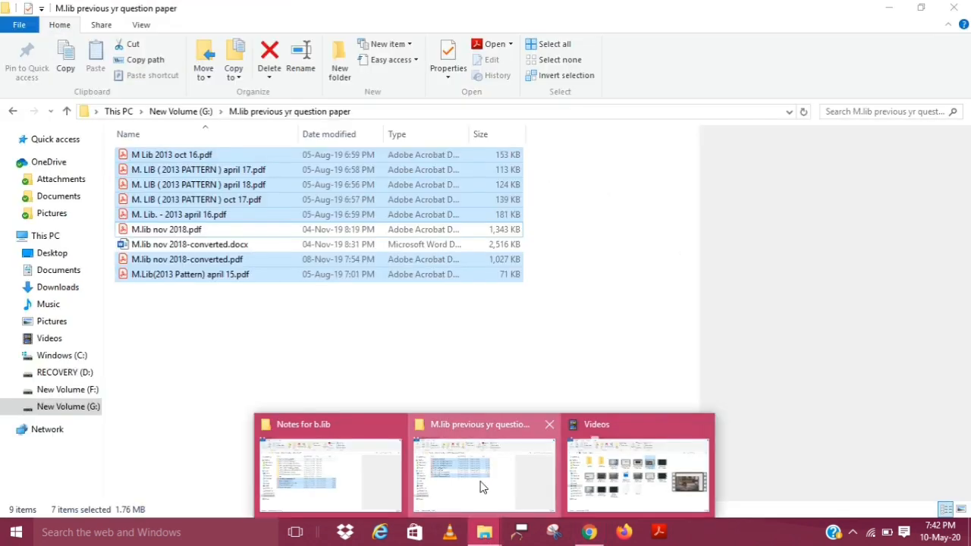
click(481, 464)
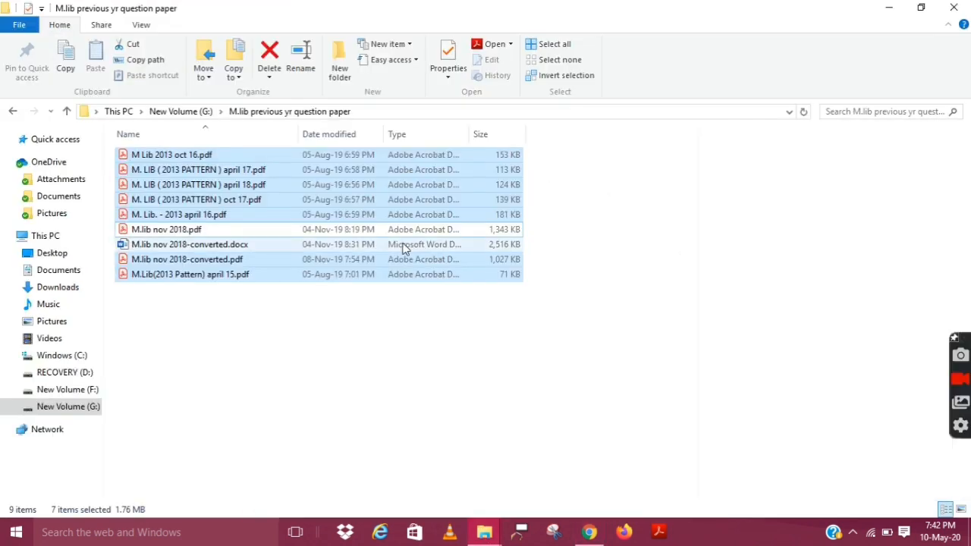
drag(400, 207, 512, 389)
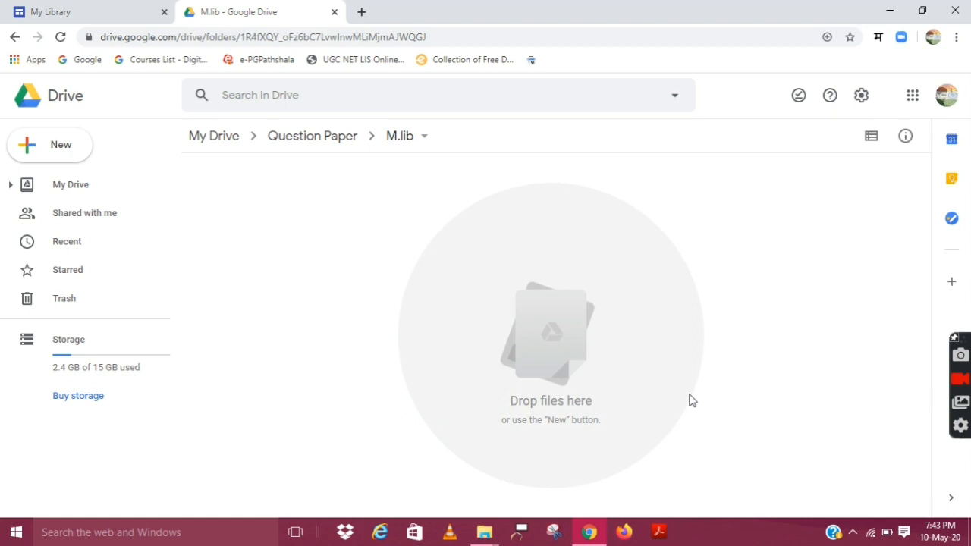
- Upload "New Microsoft Word Document.docx" from the local "to upload" folder to M.lib and dismiss the upload notice
click(75, 148)
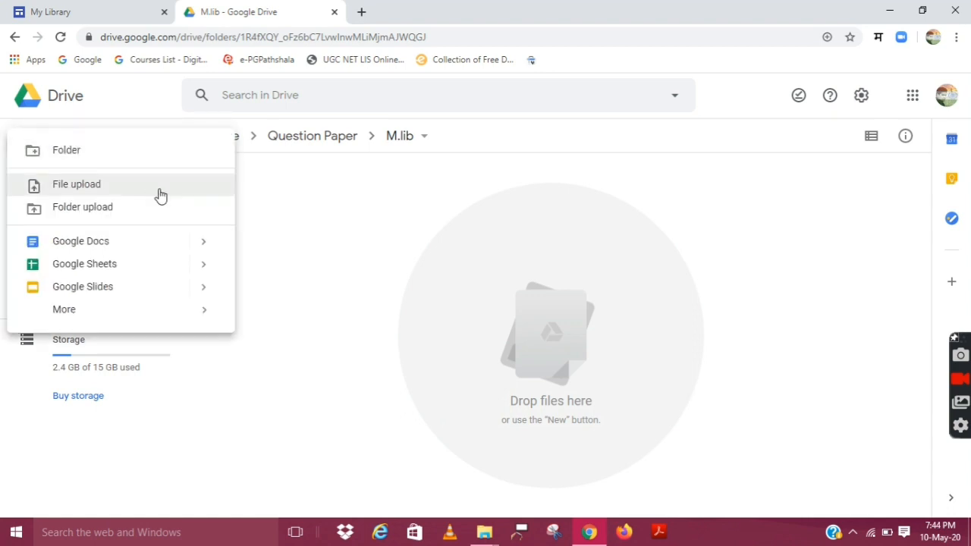
click(160, 195)
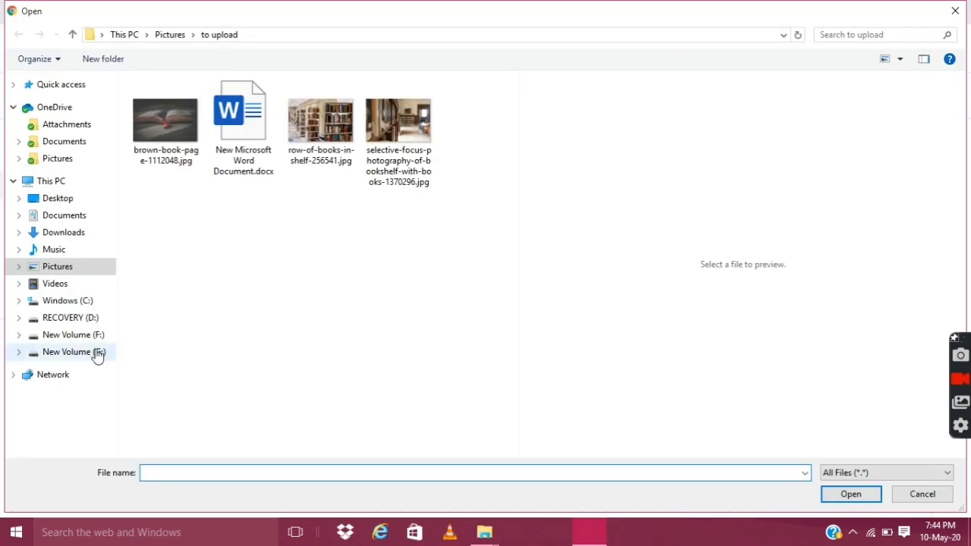
click(241, 122)
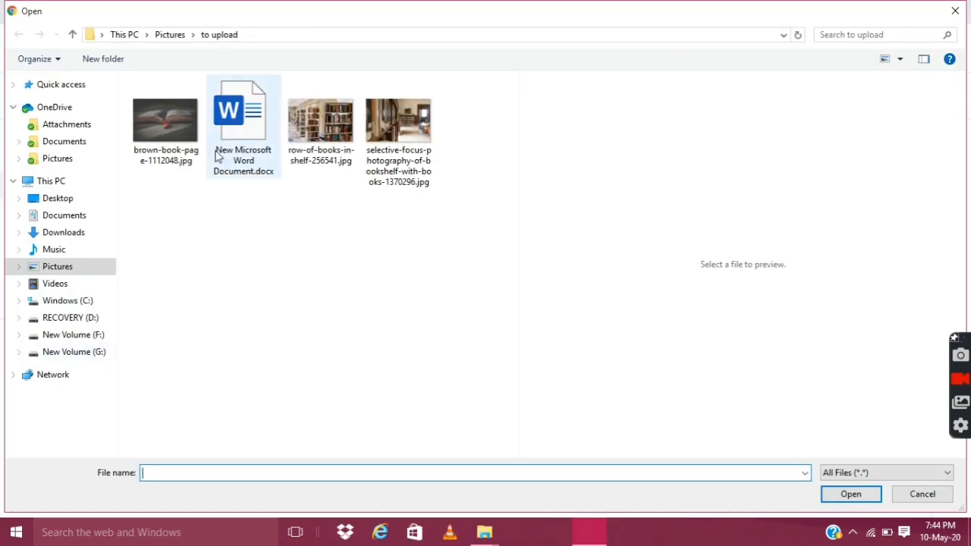
click(878, 502)
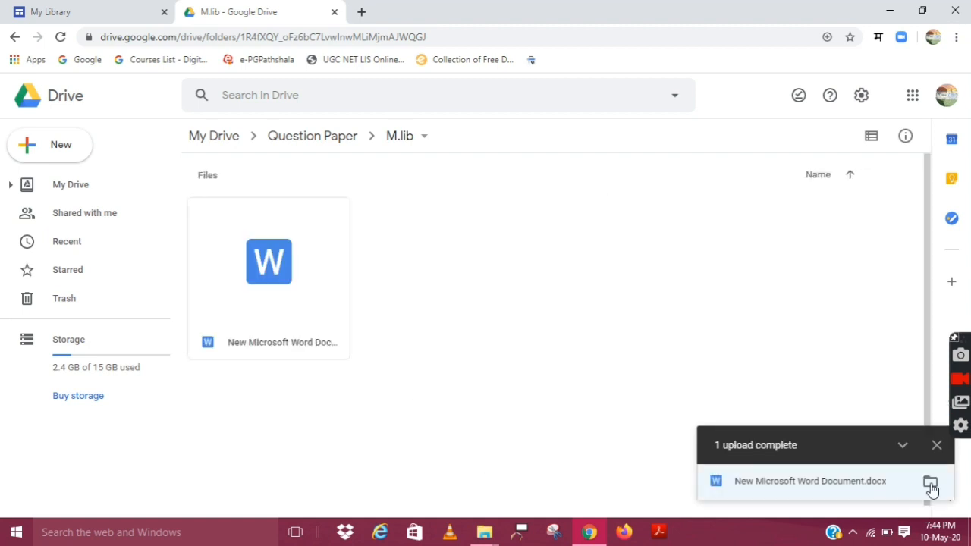
click(936, 445)
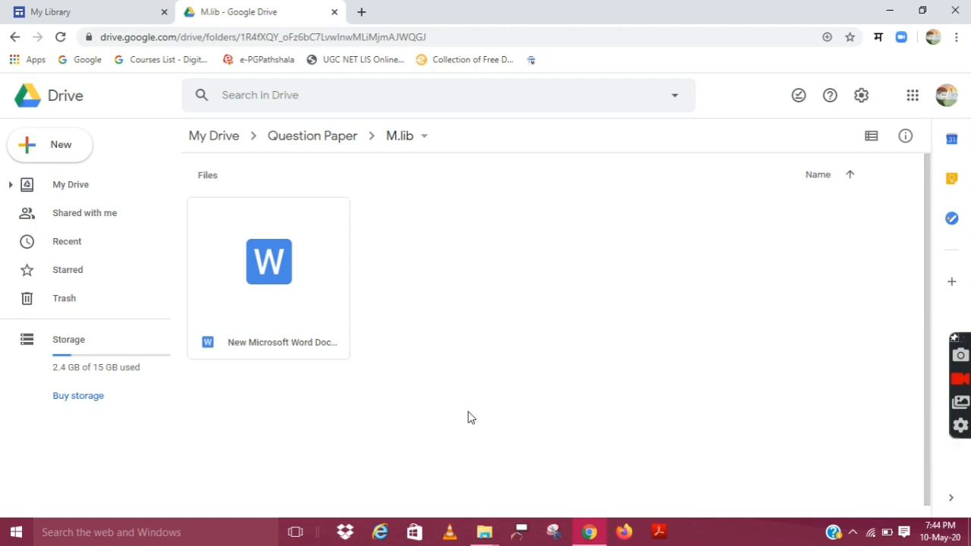
- Upload the seven selected question paper PDFs from File Explorer's "M.lib previous yr question paper" folder to M.lib in Drive
click(484, 535)
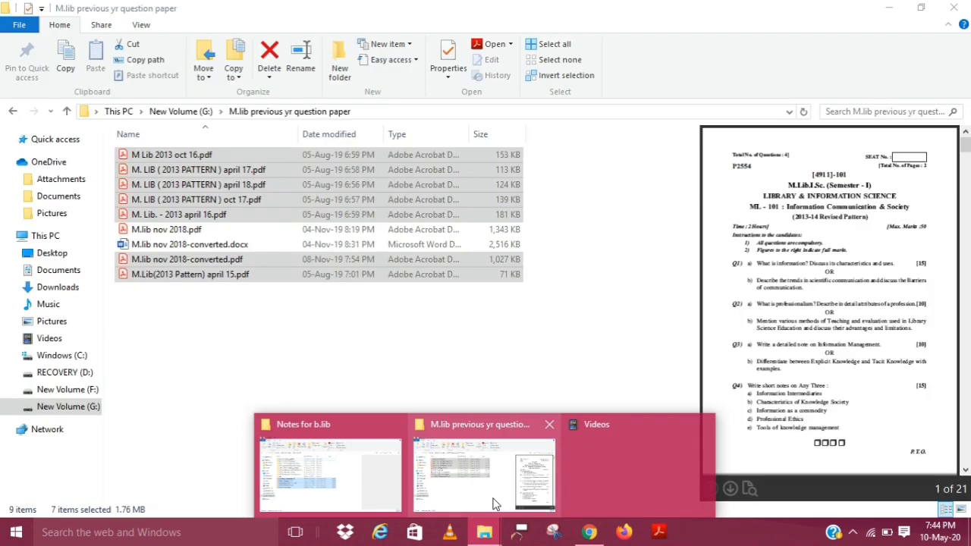
click(497, 504)
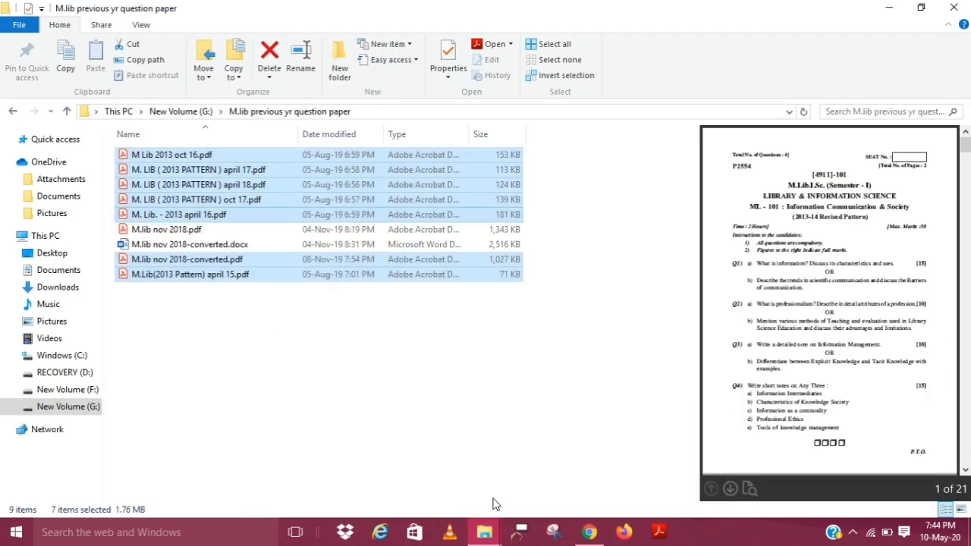
drag(445, 274, 620, 389)
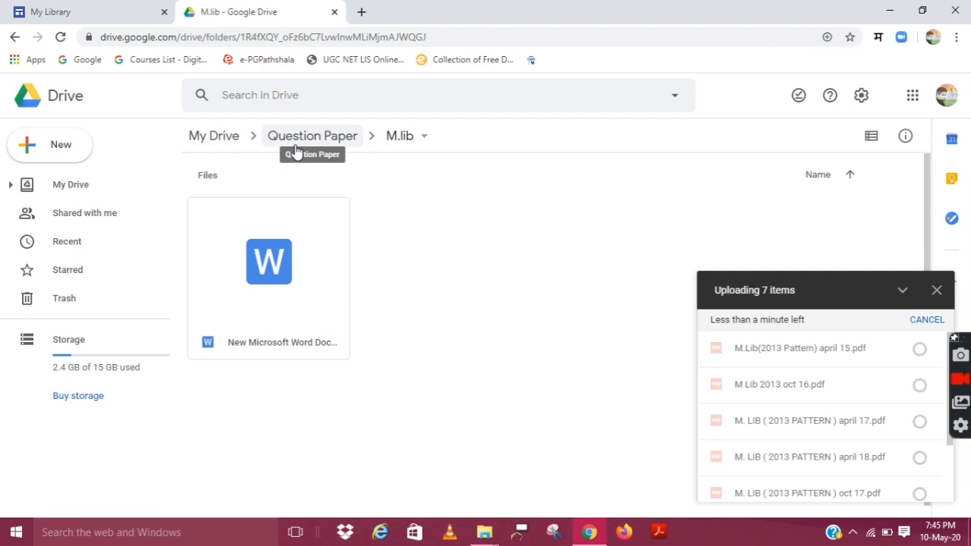
- Go back to the Question Paper folder and open its B.lib subfolder
click(420, 140)
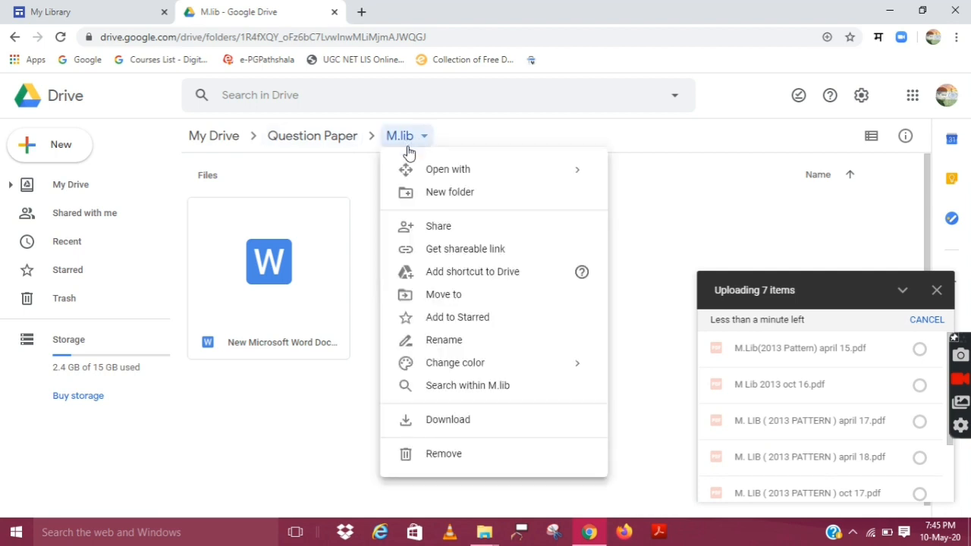
click(321, 171)
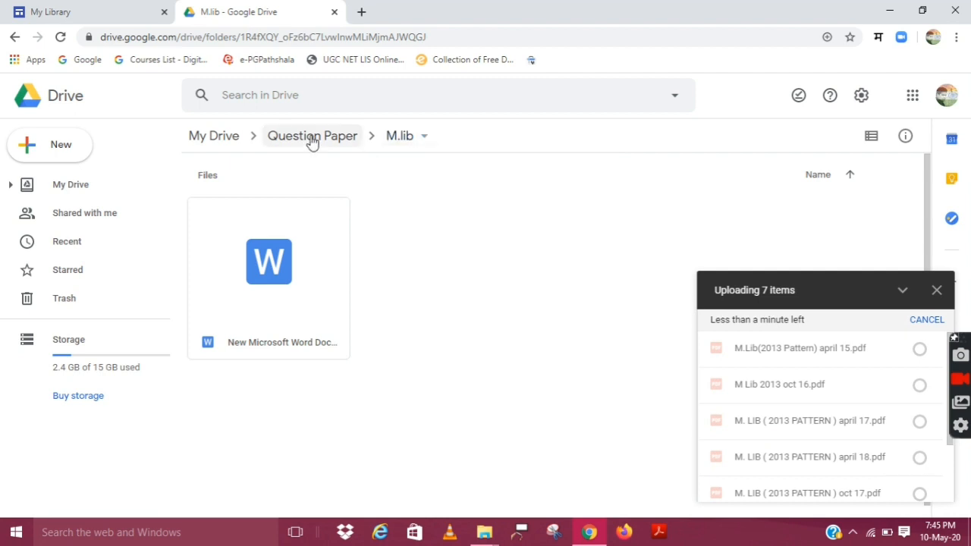
click(312, 143)
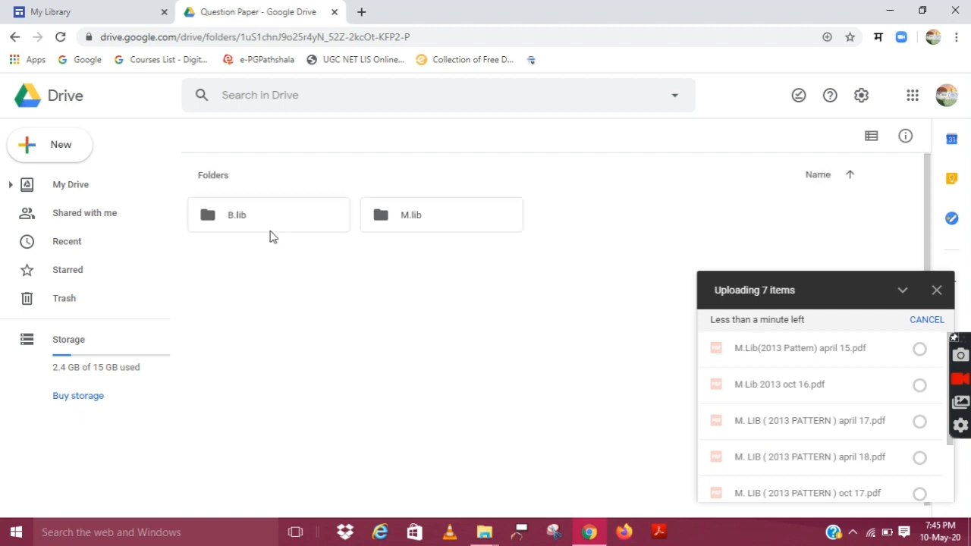
click(239, 220)
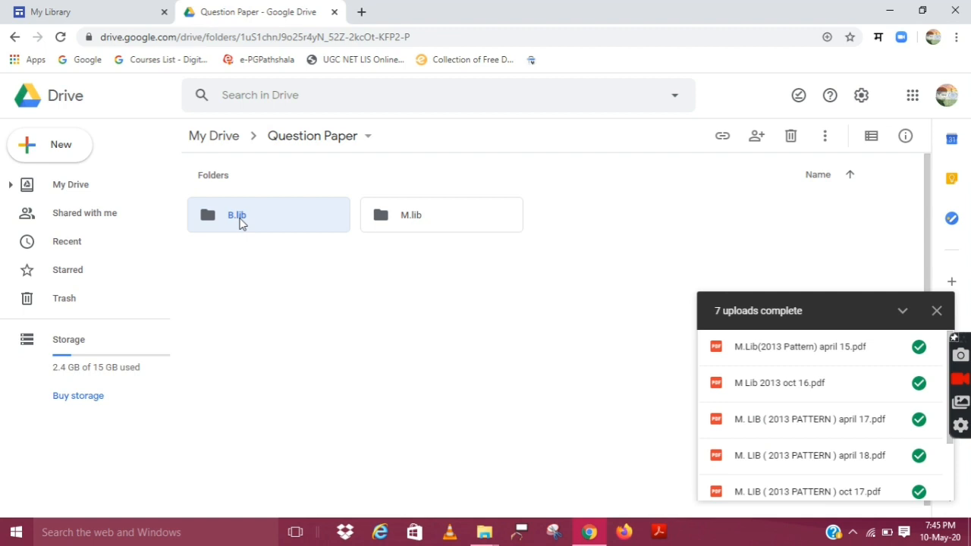
double_click(240, 219)
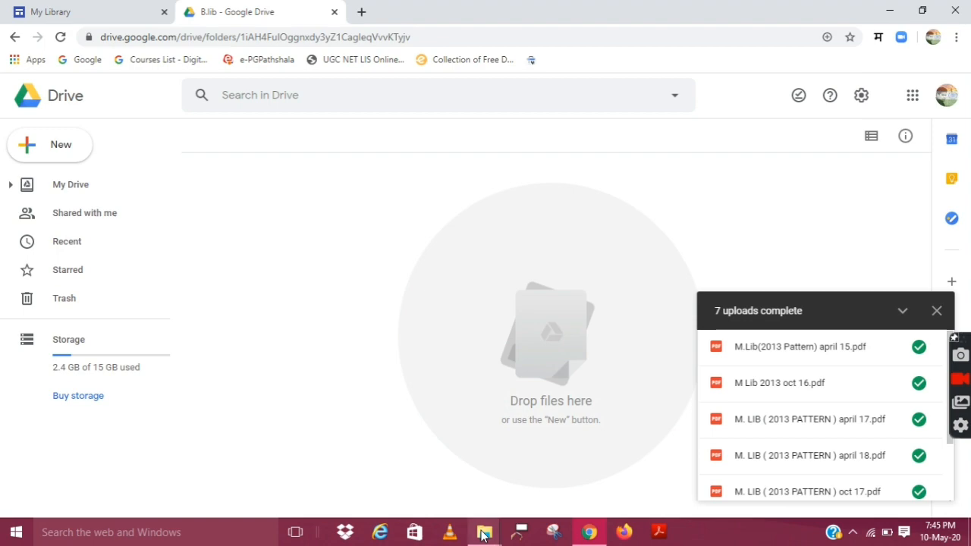
- Upload the five selected PDFs from File Explorer's "Notes for b.lib" folder to B.lib in Drive
mouse_move(483, 535)
click(347, 462)
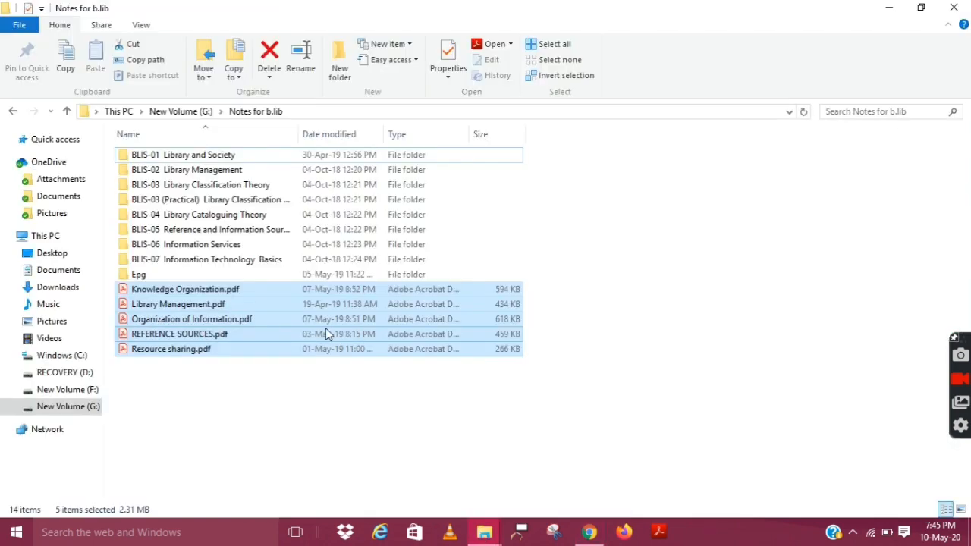
drag(326, 329, 528, 337)
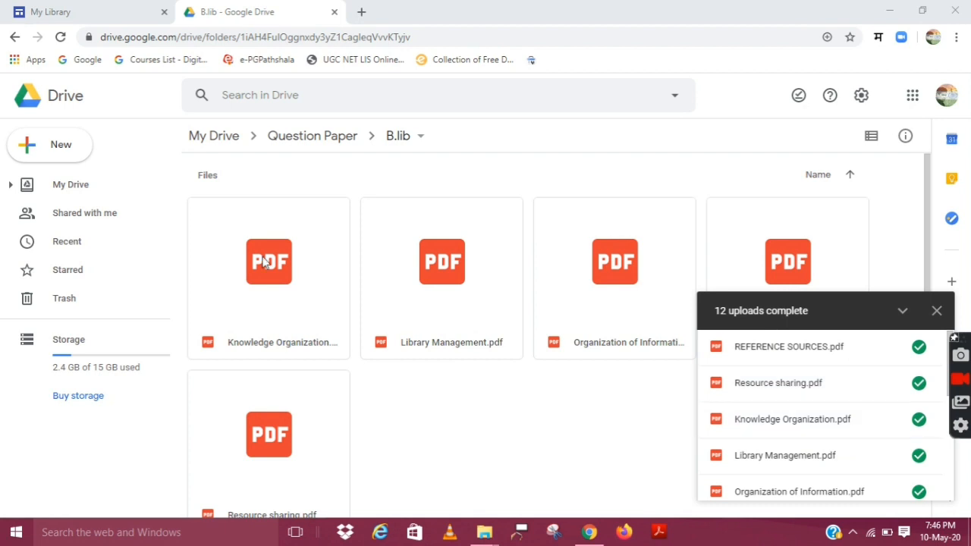
- Switch to the My Library site in Google Sites and open its Previous Years Question Paper page for editing
click(84, 6)
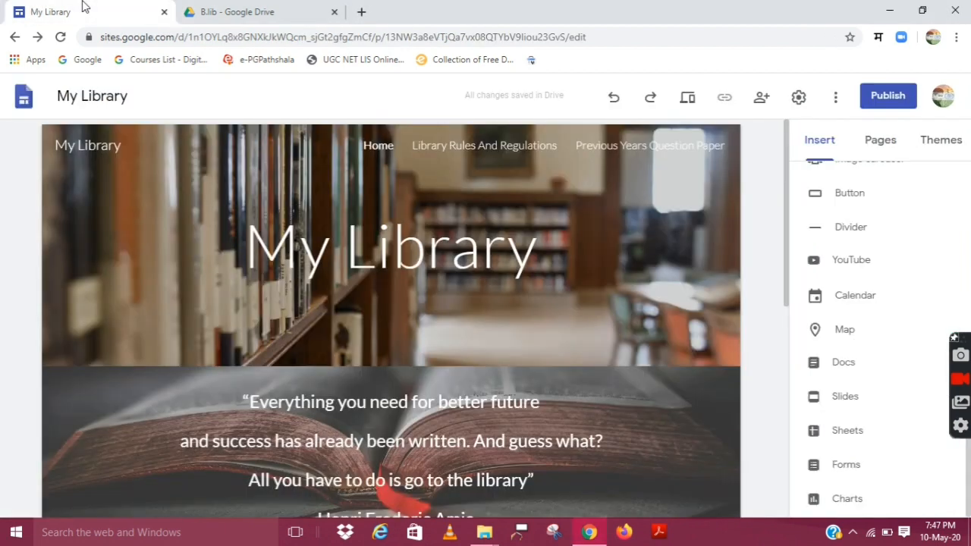
scroll(884, 242, up, 8)
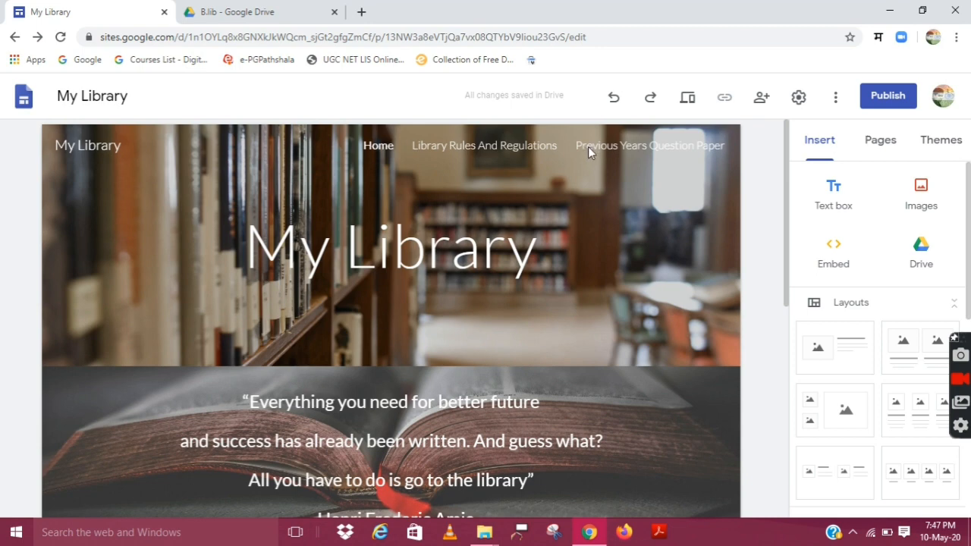
click(613, 150)
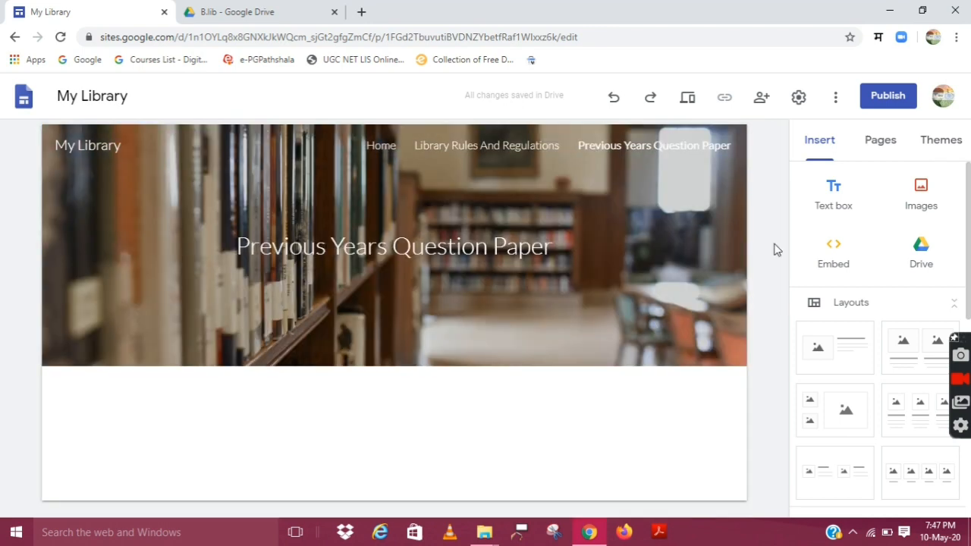
- Add a subpage named M.lib under the Previous Years Question Paper page
click(881, 148)
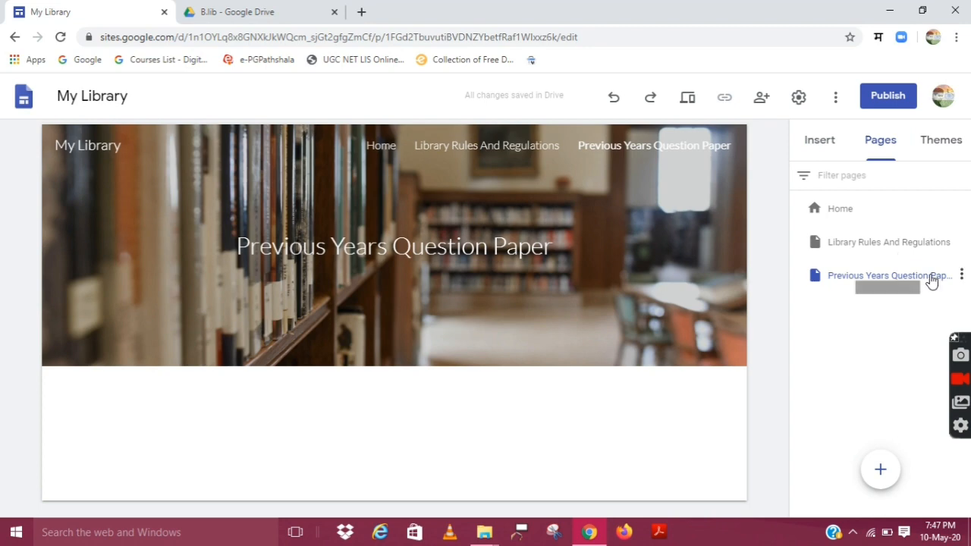
click(962, 277)
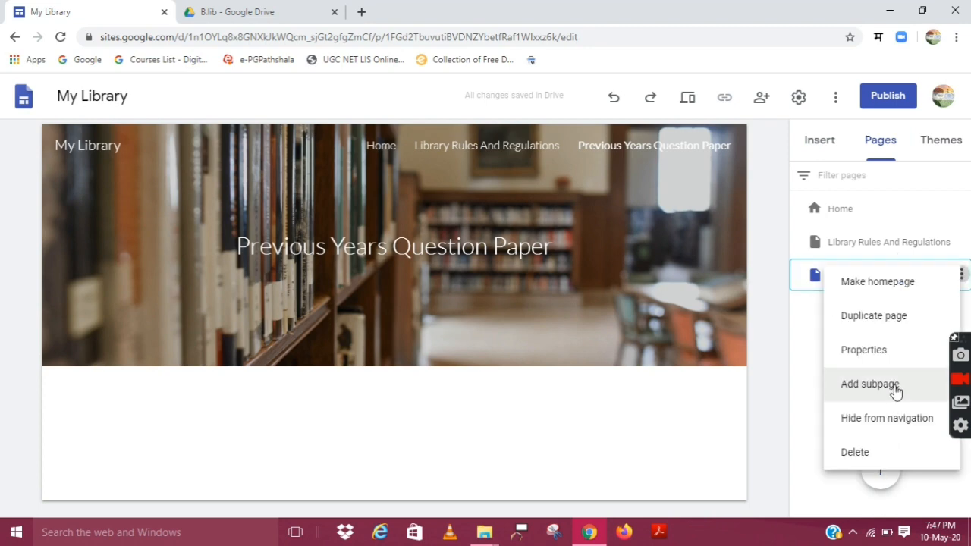
click(895, 387)
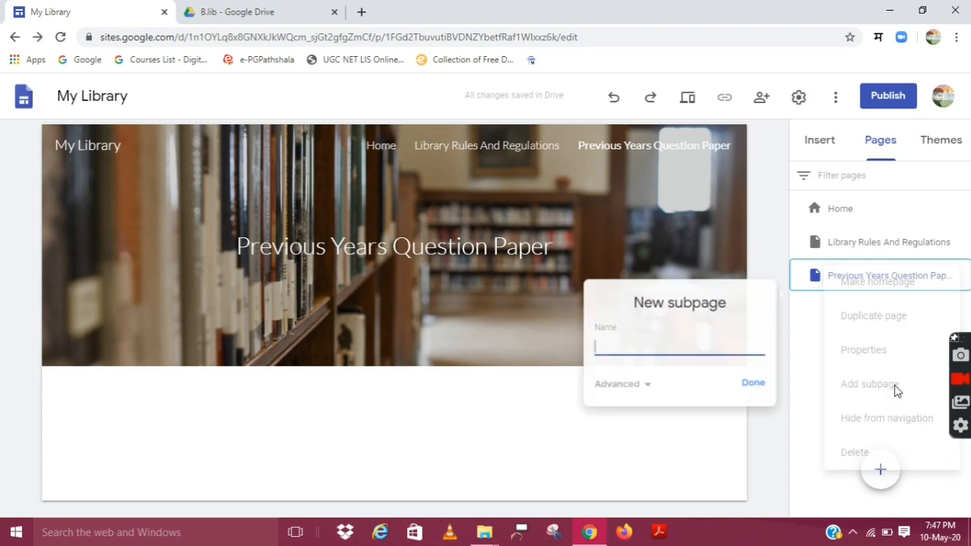
text(M.)
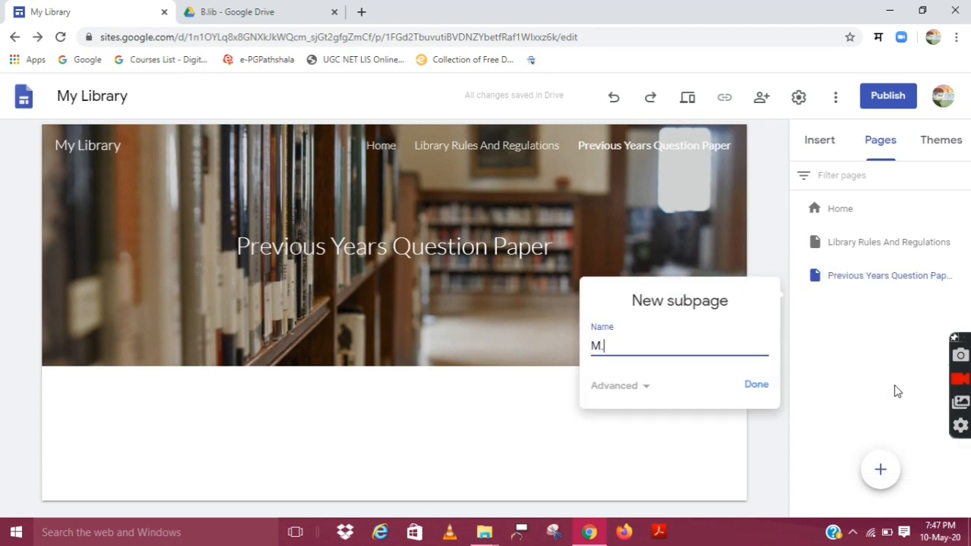
text(lib)
click(760, 385)
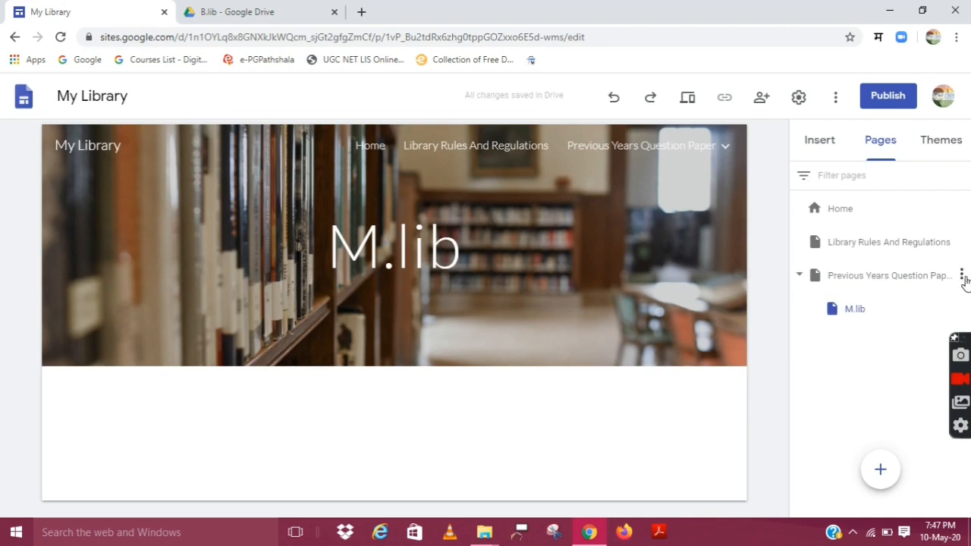
- Add a second subpage named B.lib under the Previous Years Question Paper page
click(961, 275)
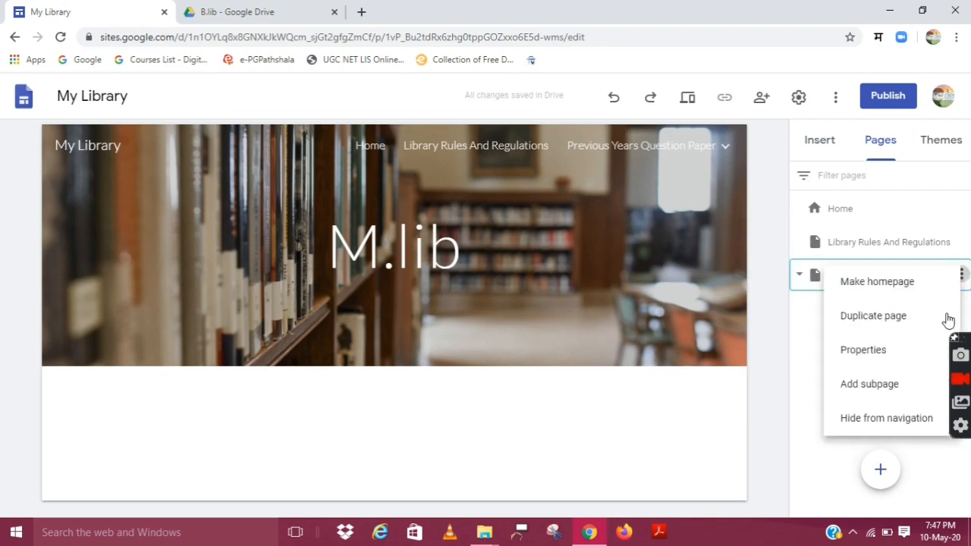
click(898, 385)
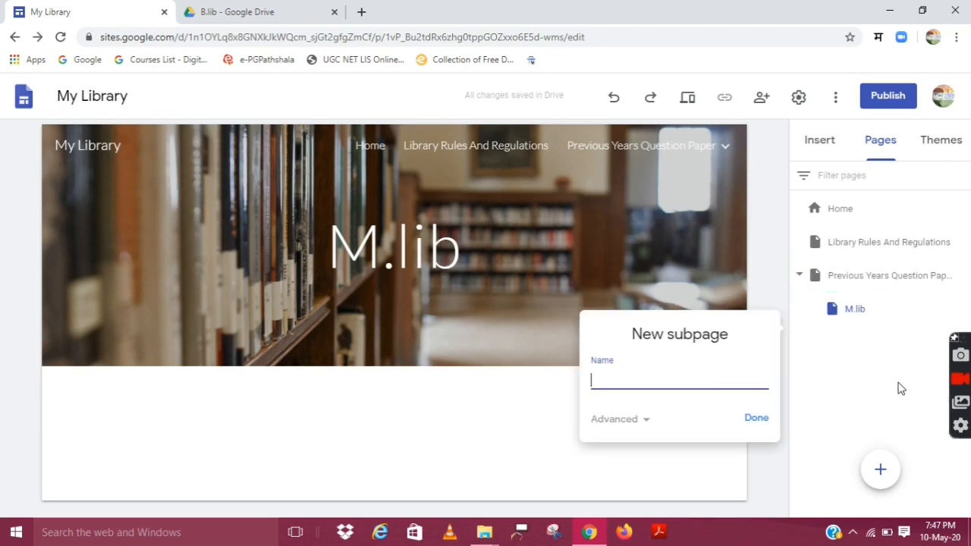
text(B.lib)
click(756, 420)
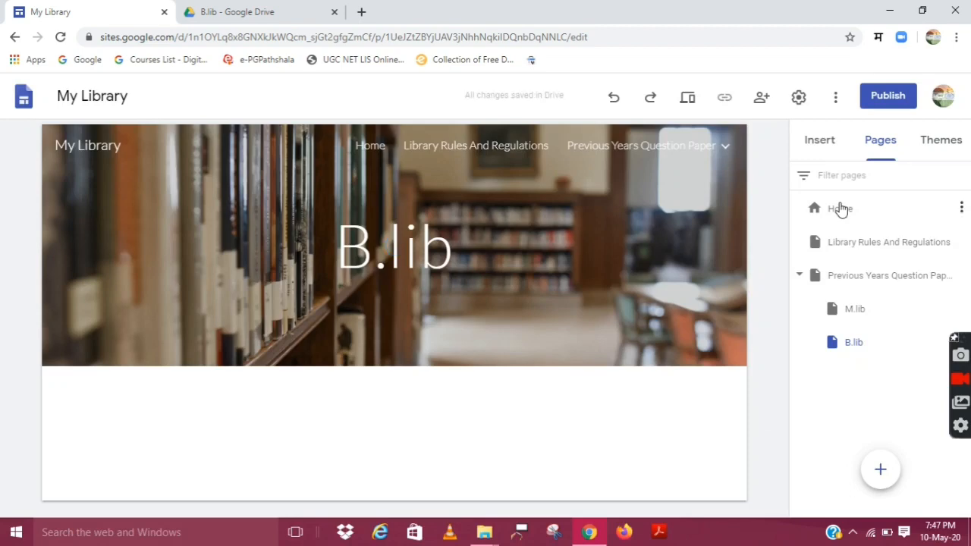
- Browse Google Drive from the B.lib page and open the B.lib folder inside Question Paper
click(824, 144)
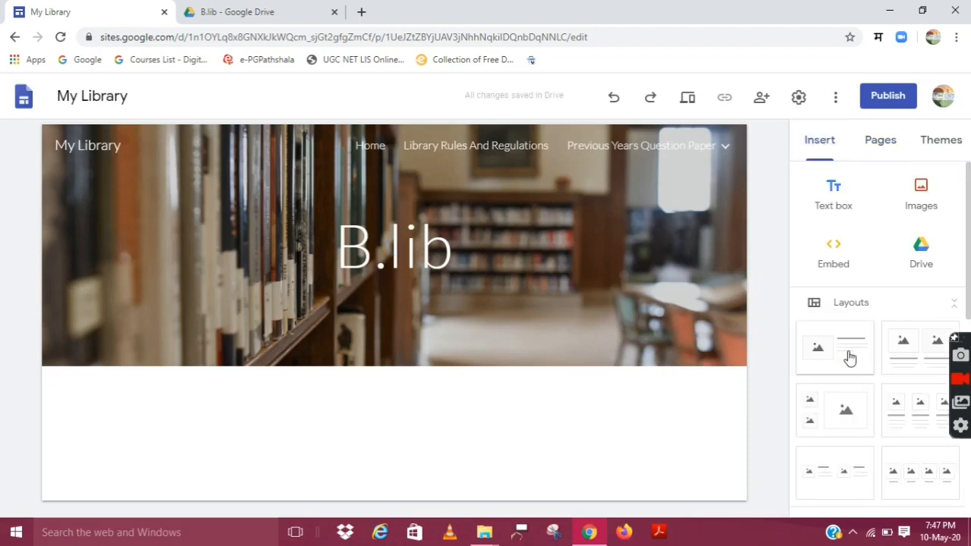
click(918, 269)
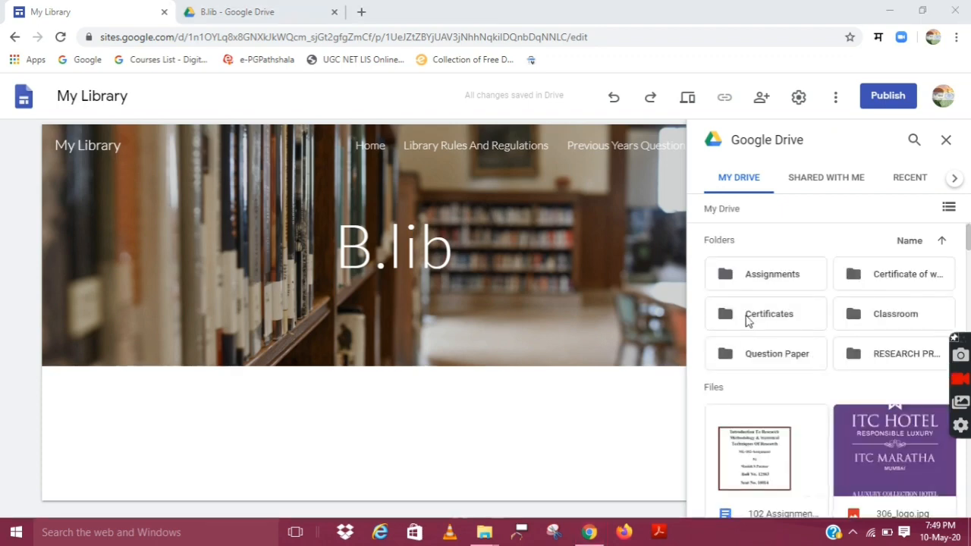
click(775, 364)
double_click(776, 363)
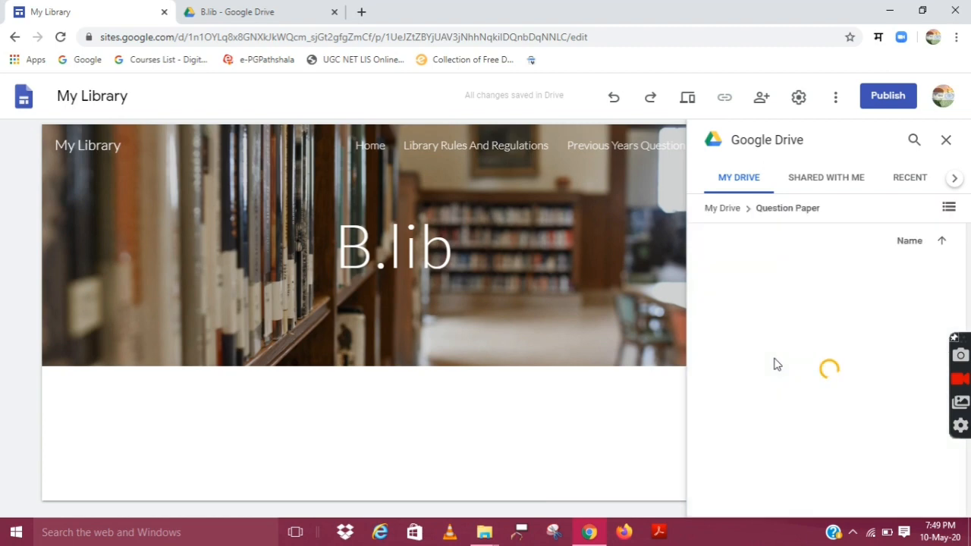
click(774, 284)
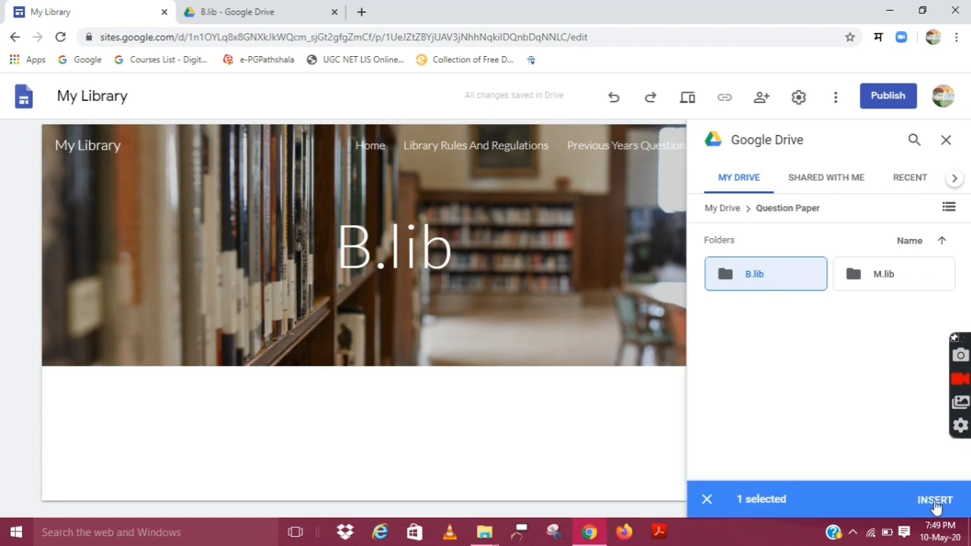
double_click(770, 275)
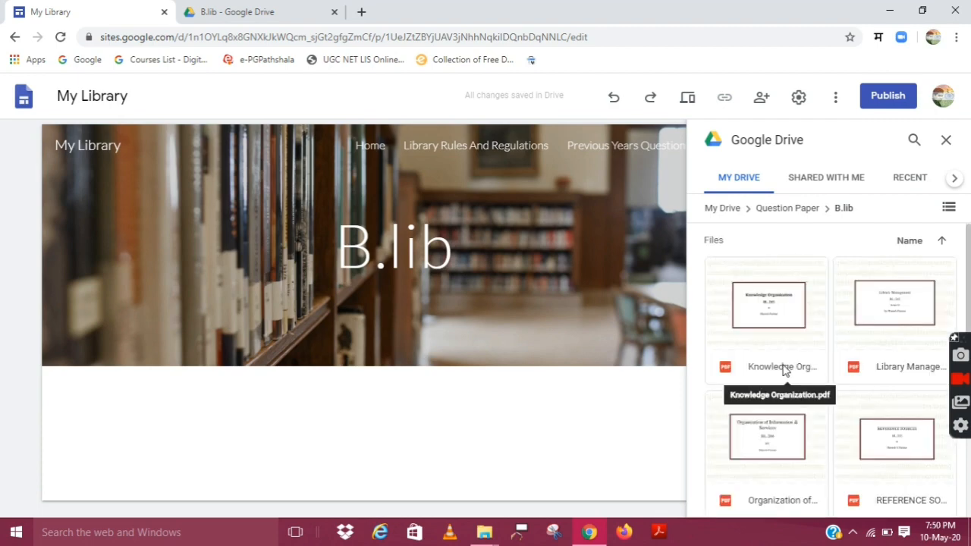
- Insert the Knowledge Organization, Library Management, Organization of Information, REFERENCE SOURCES and Resource sharing PDFs into the B.lib page
click(785, 368)
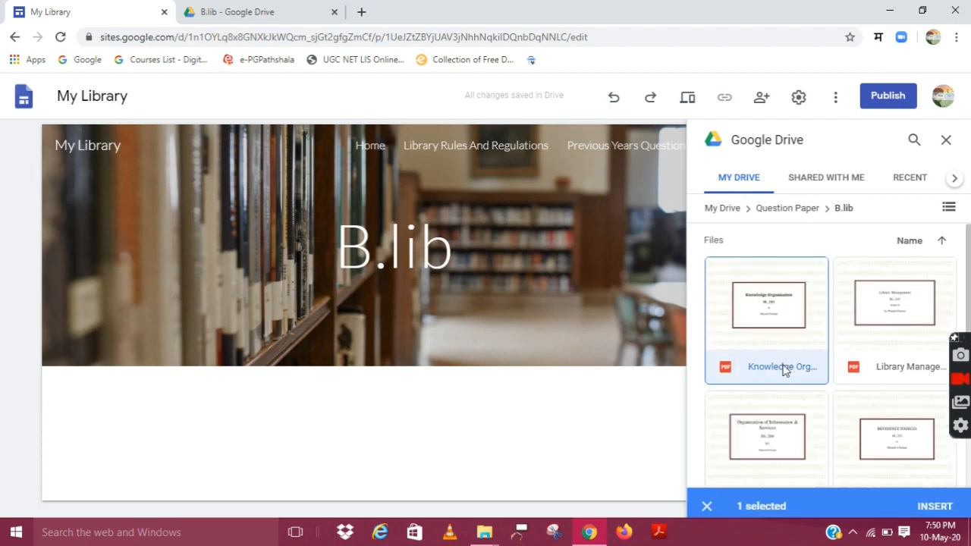
click(880, 352)
click(806, 444)
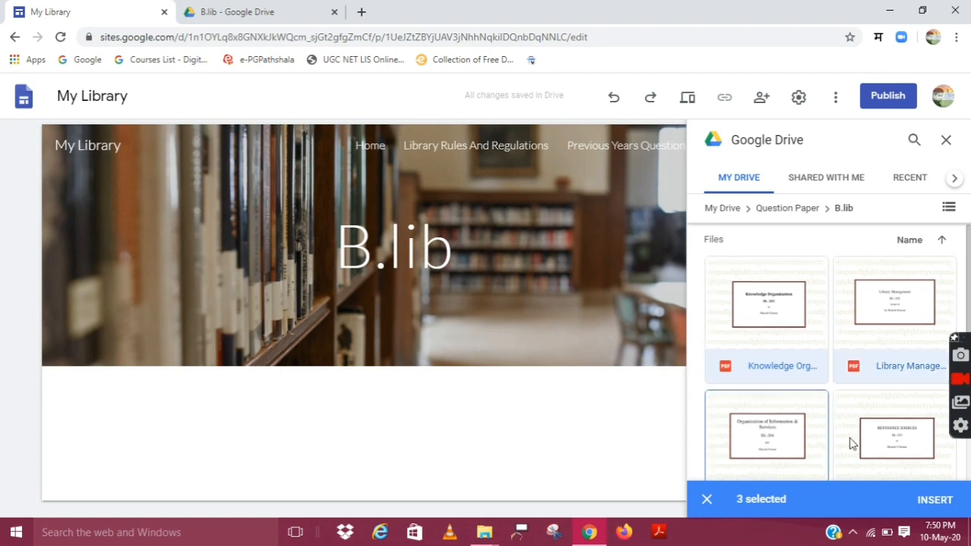
click(877, 448)
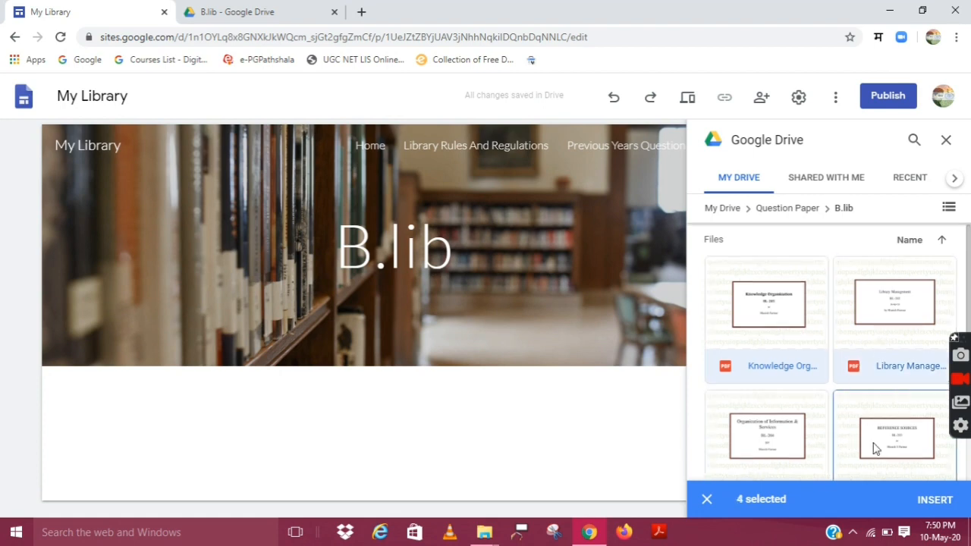
scroll(876, 448, down, 2)
click(796, 445)
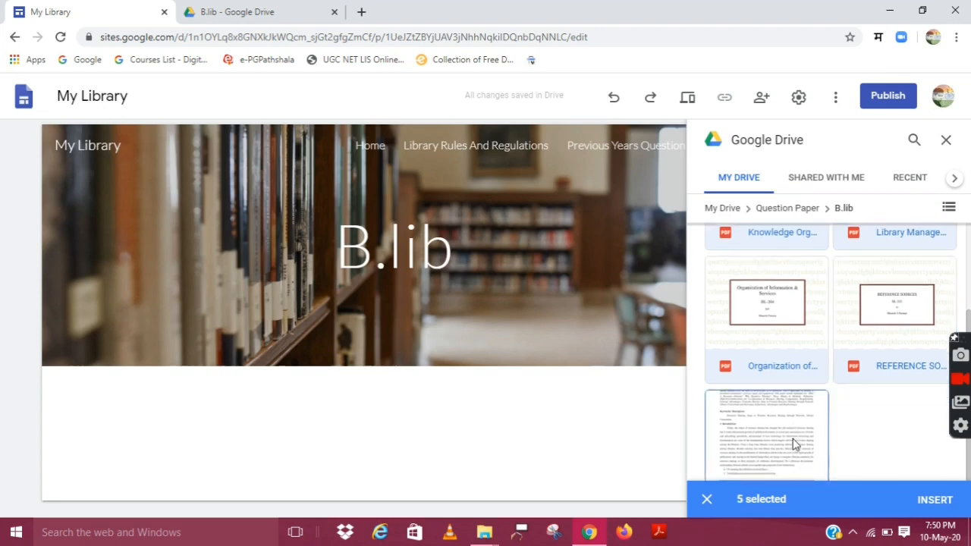
scroll(922, 435, down, 1)
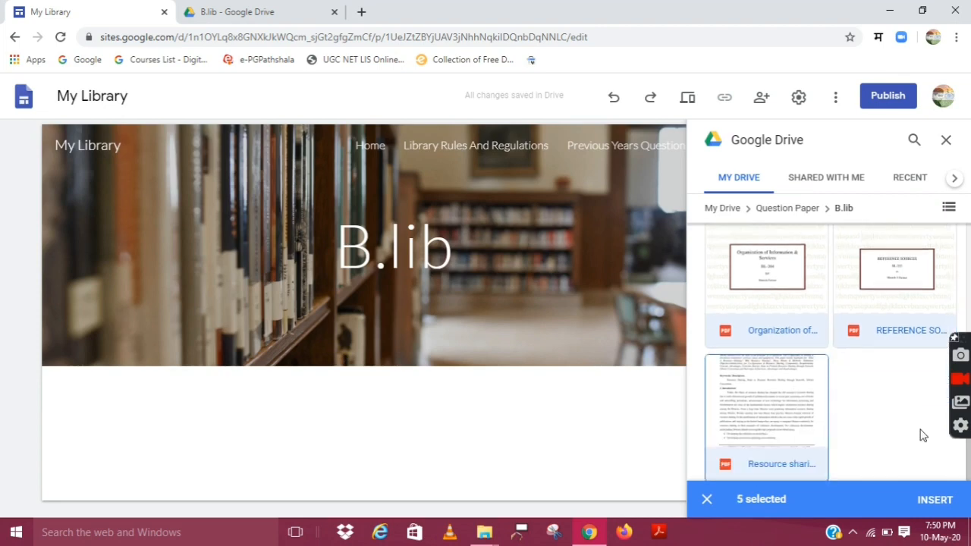
click(943, 504)
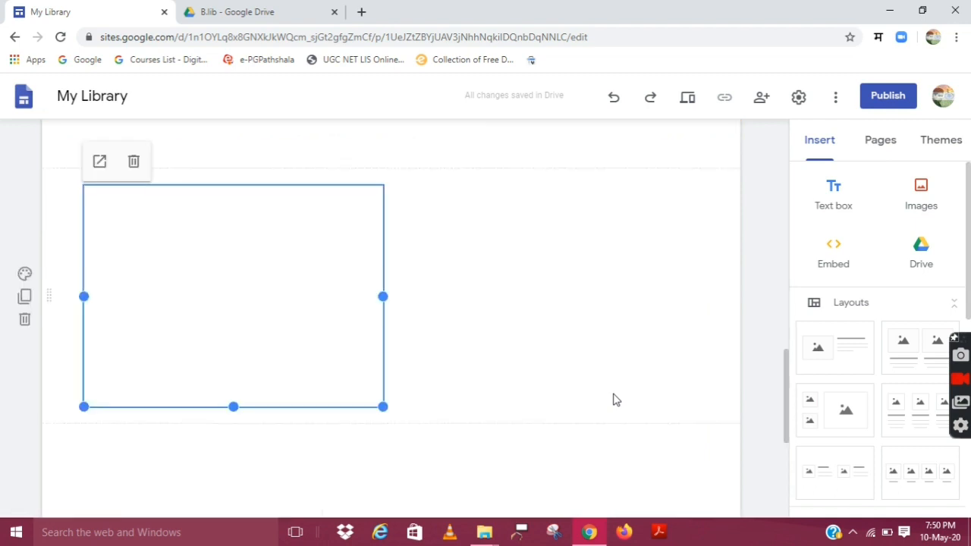
- Look through the B.lib page from start to end to check the embedded question paper PDFs
scroll(616, 400, down, 1)
scroll(616, 400, down, 2)
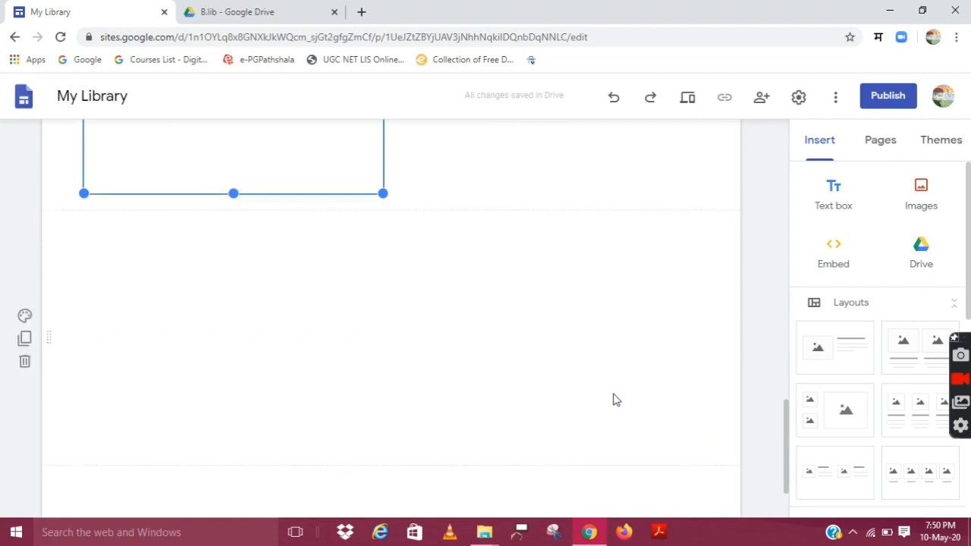
scroll(616, 400, up, 2)
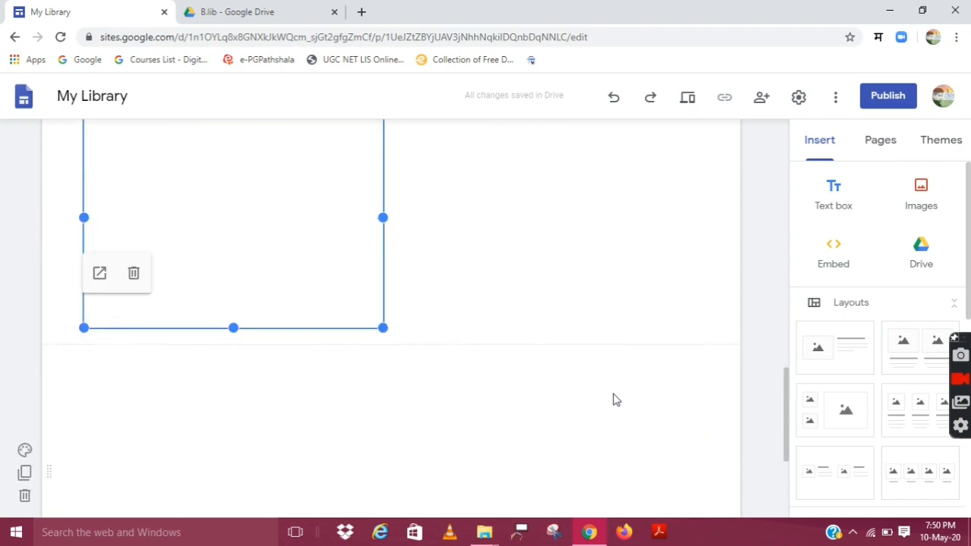
scroll(616, 400, up, 3)
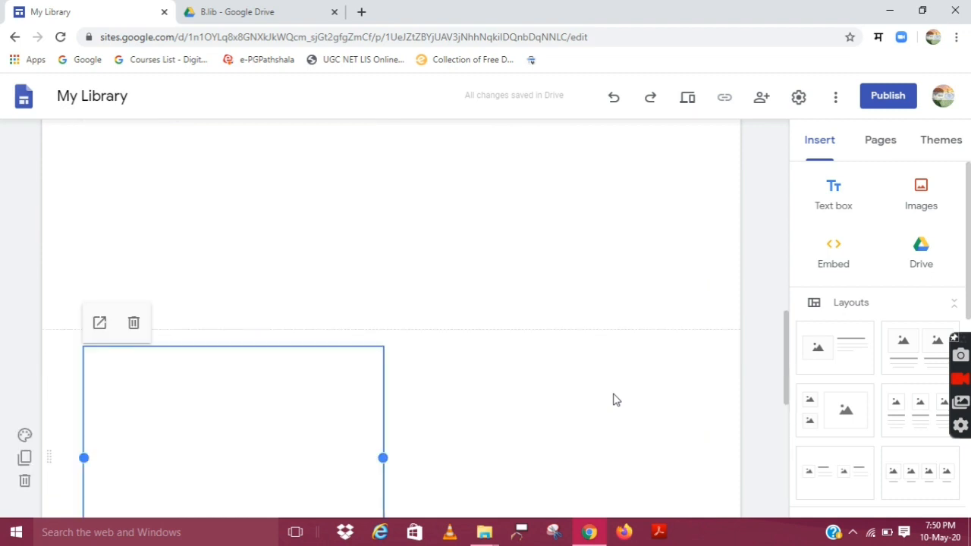
scroll(617, 400, up, 3)
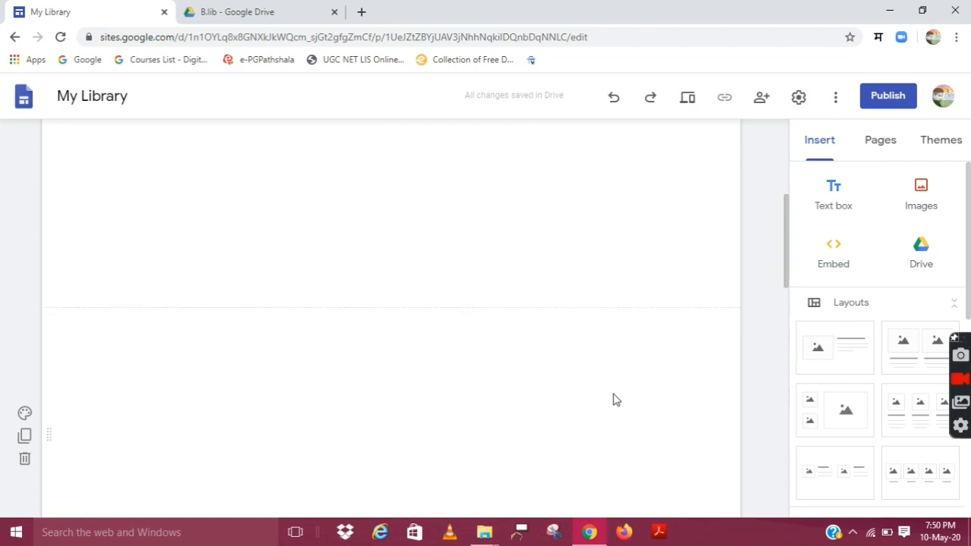
scroll(616, 400, up, 1)
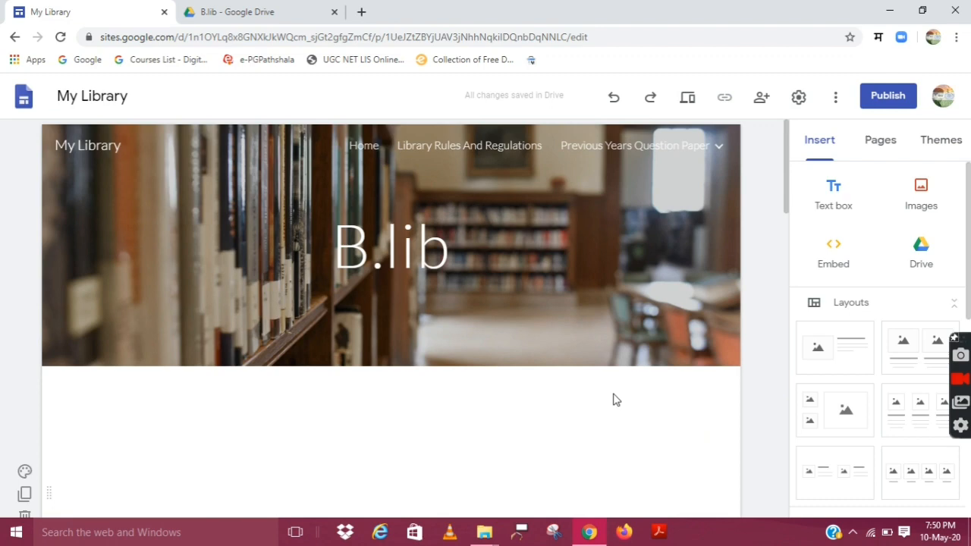
scroll(616, 400, down, 1)
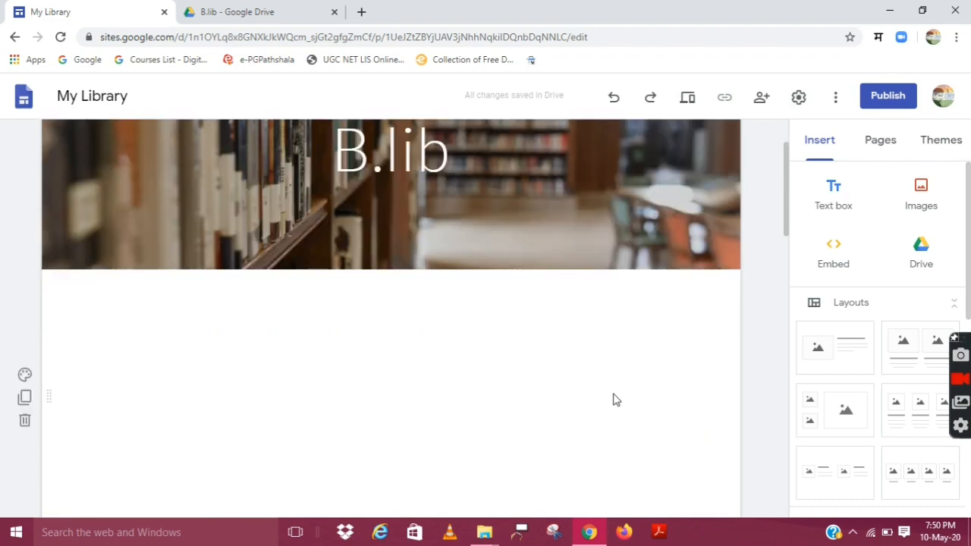
scroll(616, 400, down, 1)
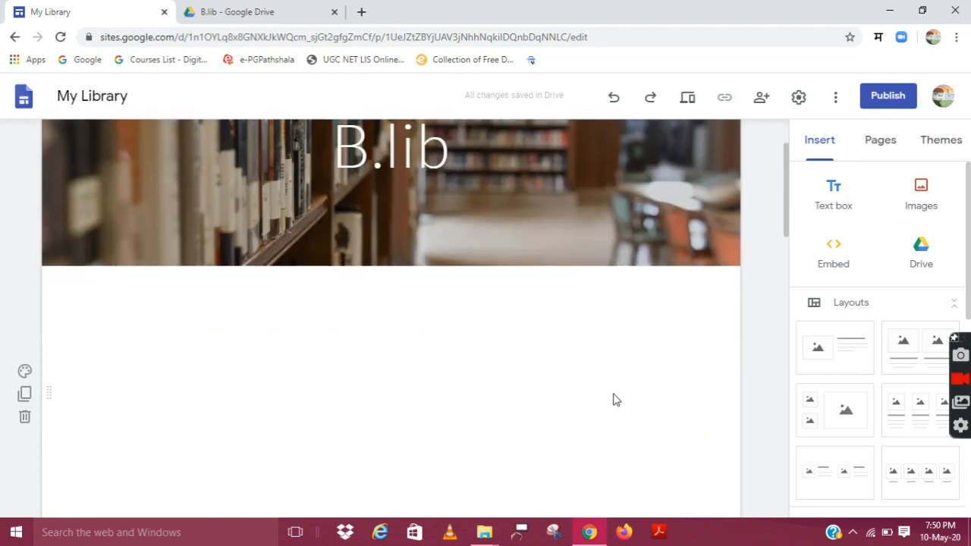
scroll(616, 400, down, 1)
scroll(616, 399, down, 1)
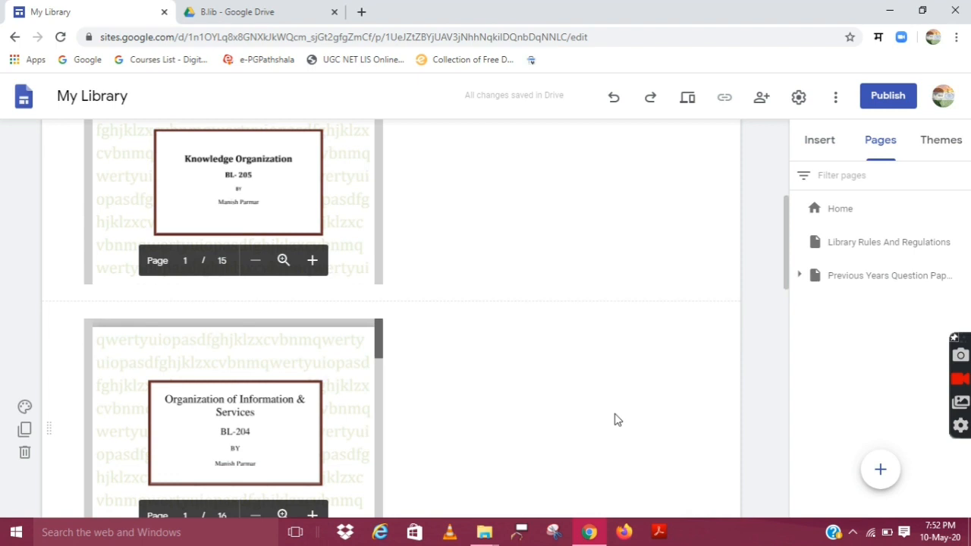
scroll(616, 420, down, 2)
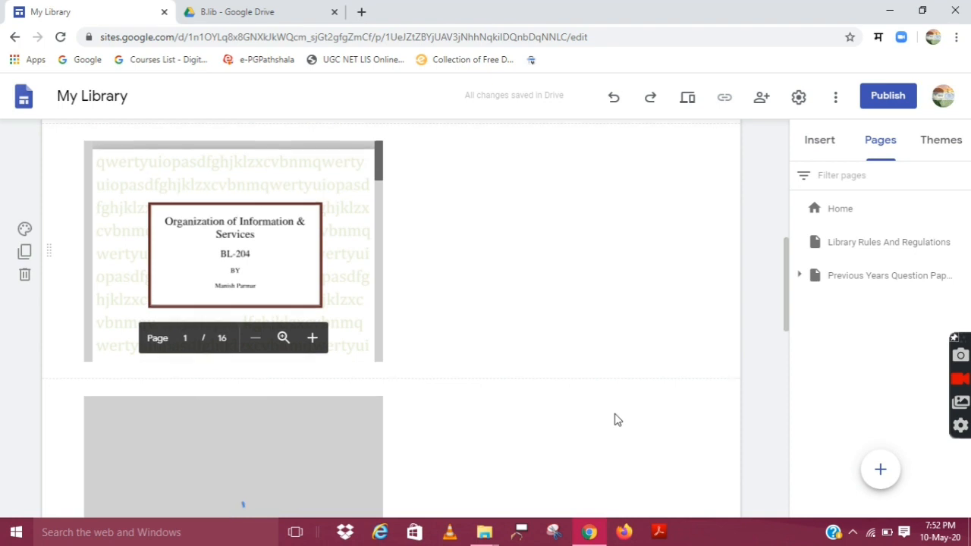
scroll(617, 419, up, 3)
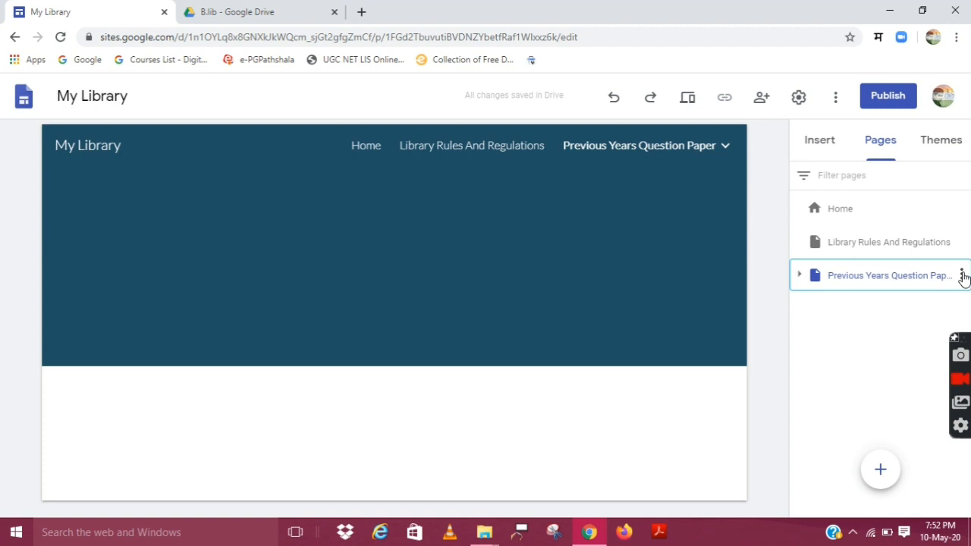
- Dismiss the options of the Previous Years Question Paper page and expand its subpages in the page list
click(962, 275)
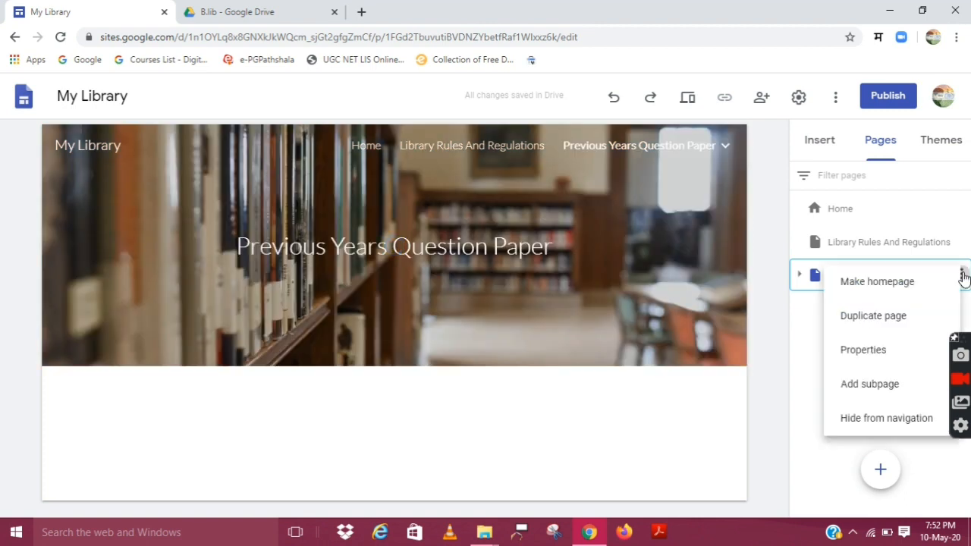
click(800, 277)
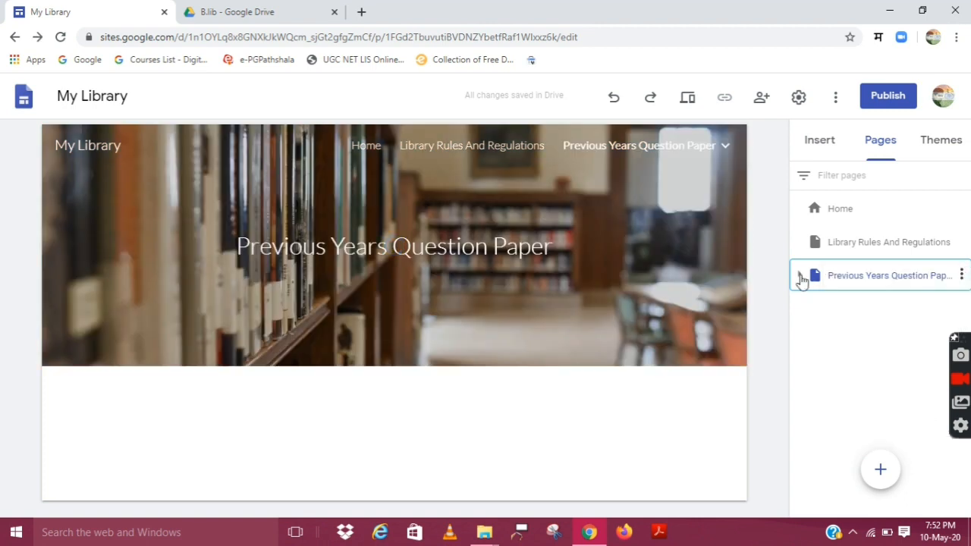
click(800, 277)
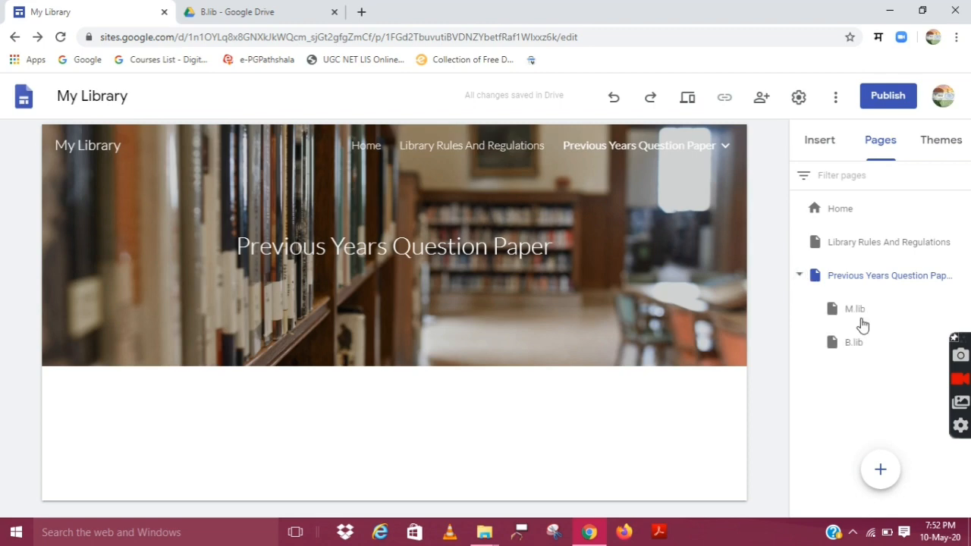
- Open the M.lib page for editing and browse Google Drive to the M.lib folder inside Question Paper
click(862, 317)
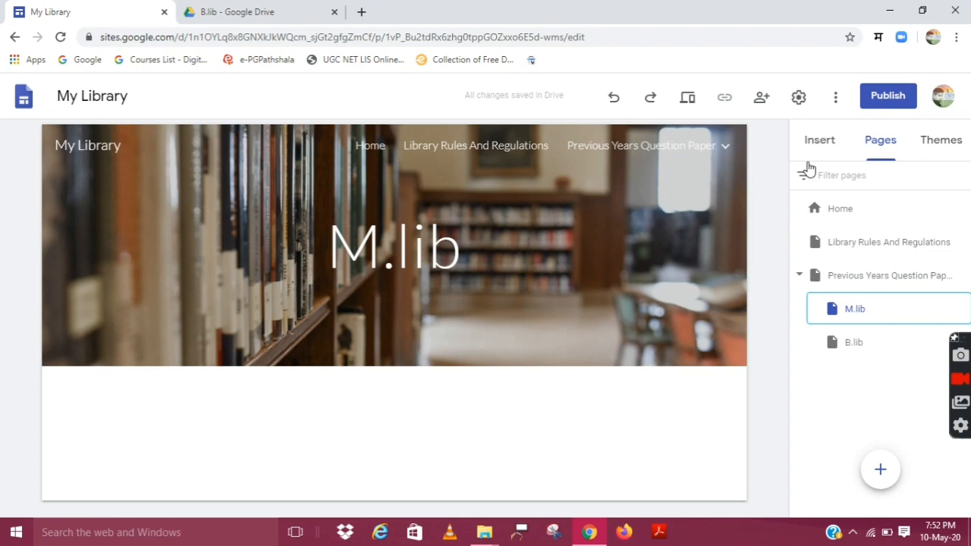
click(820, 141)
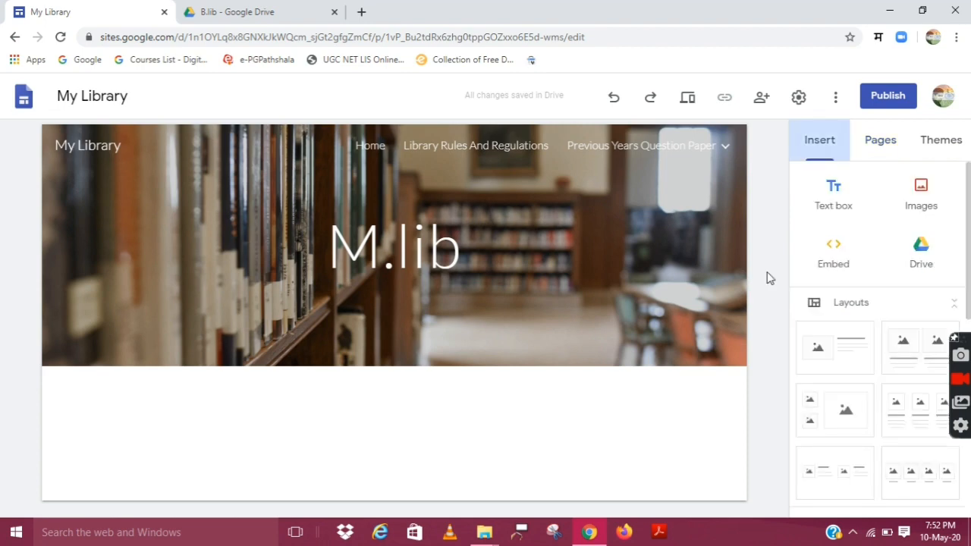
click(922, 250)
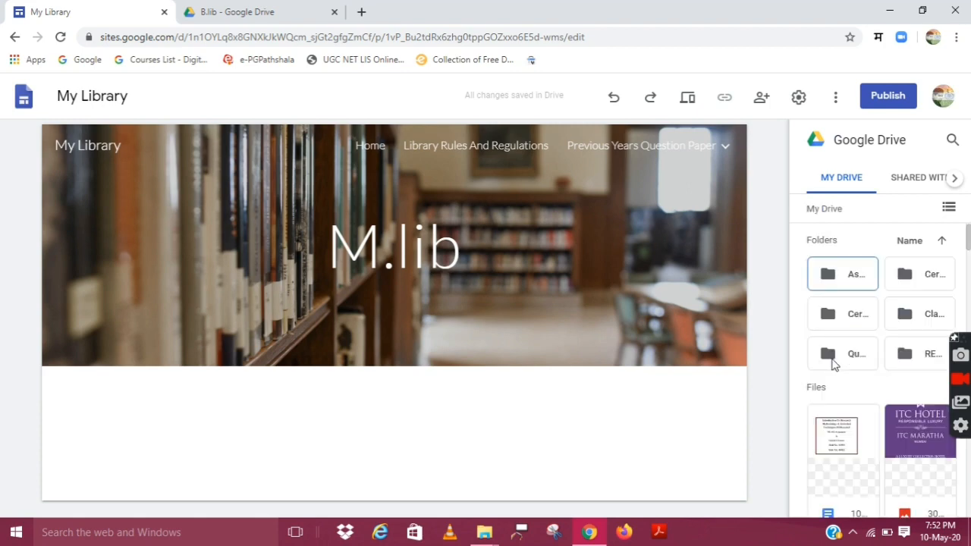
click(832, 363)
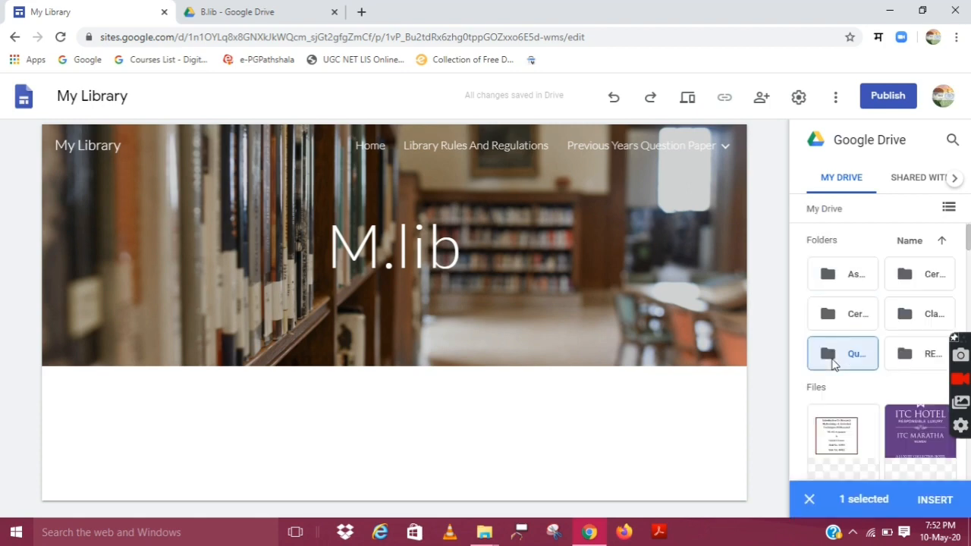
click(832, 363)
double_click(832, 362)
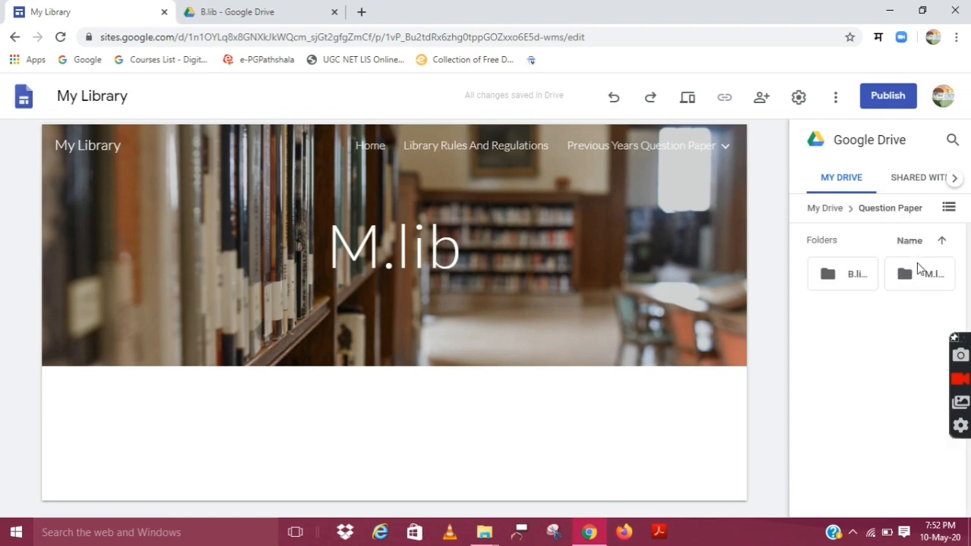
double_click(917, 274)
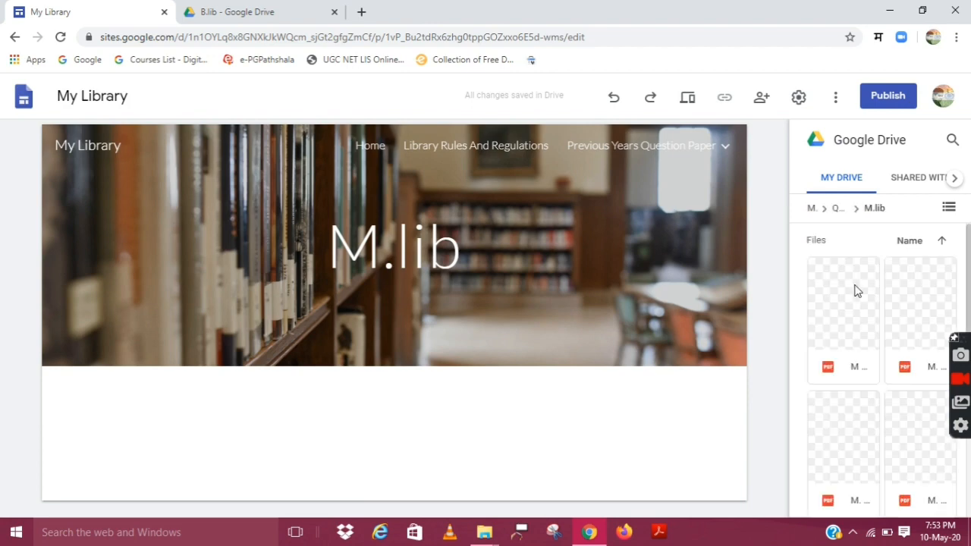
- Insert the first four question paper PDFs of the M.lib Drive folder into the M.lib page
click(856, 291)
click(915, 308)
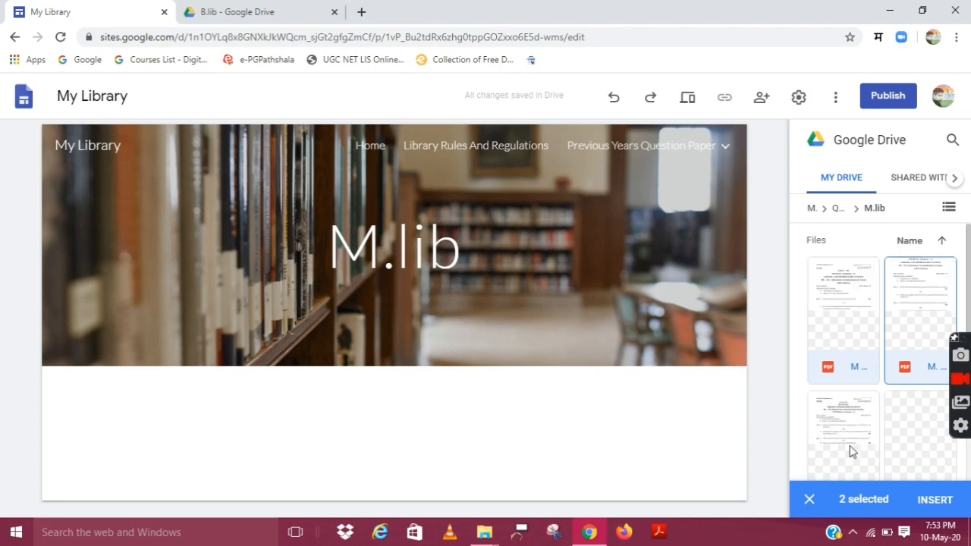
click(849, 445)
click(905, 446)
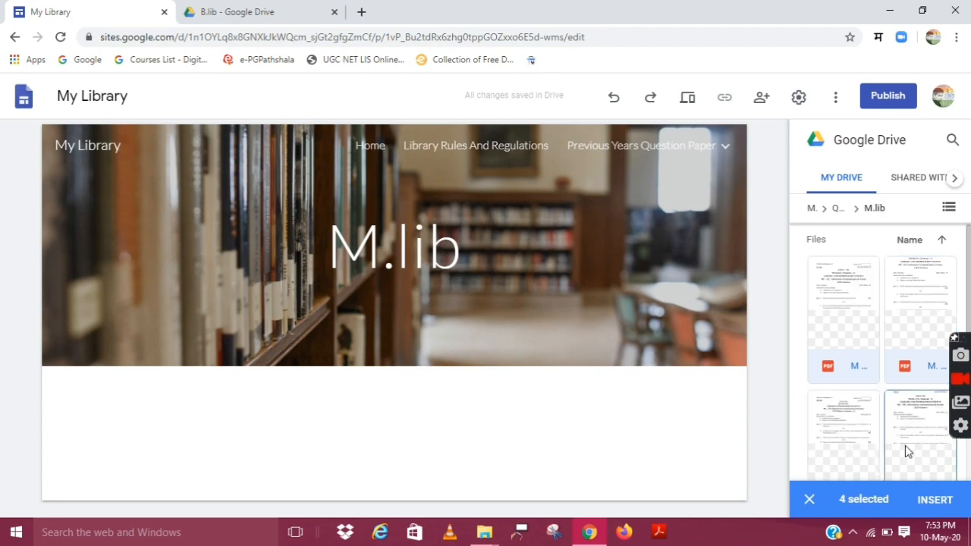
click(936, 502)
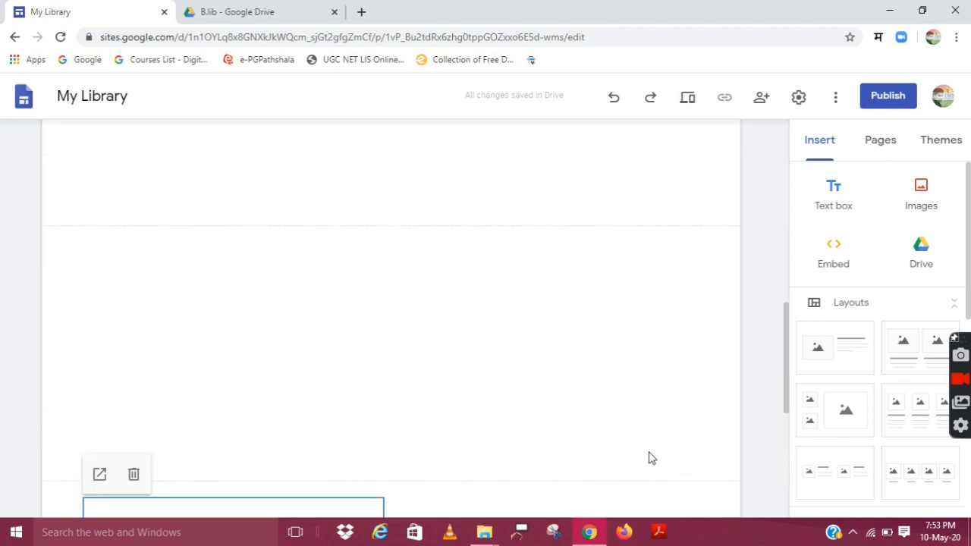
- Look through the M.lib page from start to end to check the embedded question papers and their arrangement
scroll(650, 457, up, 2)
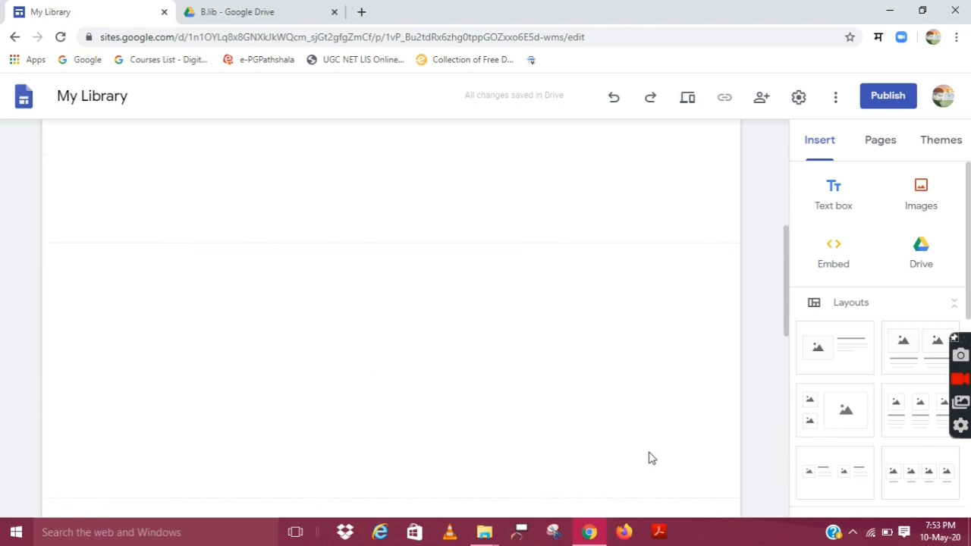
scroll(651, 457, up, 2)
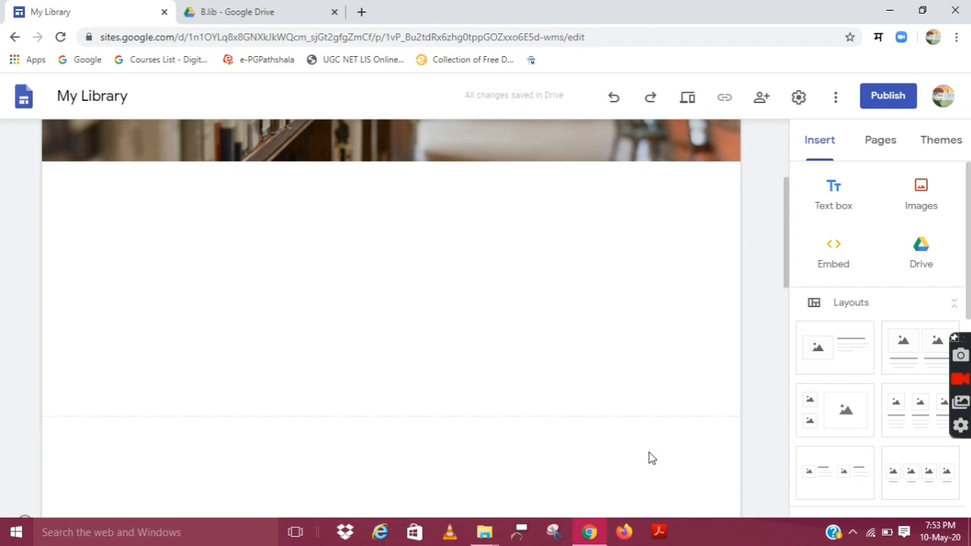
scroll(650, 457, up, 2)
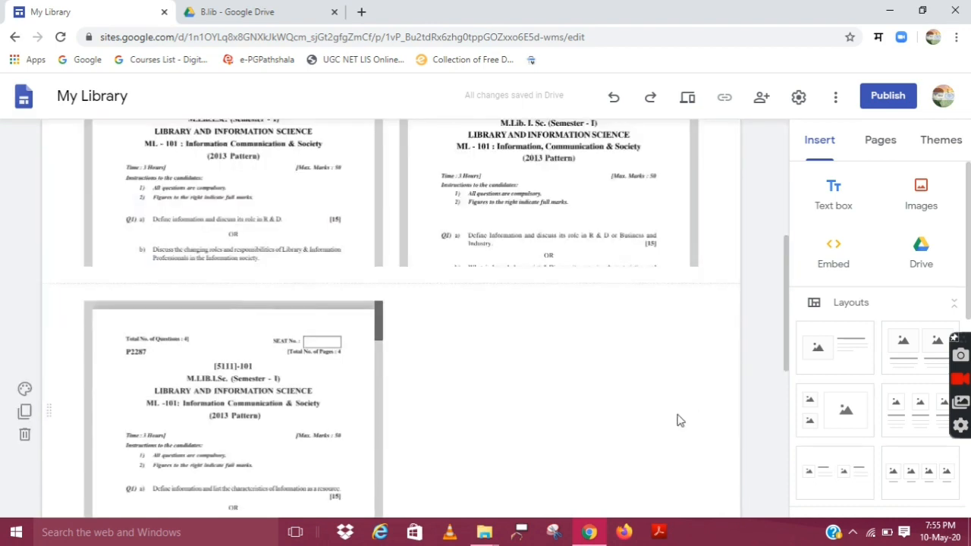
scroll(759, 346, up, 1)
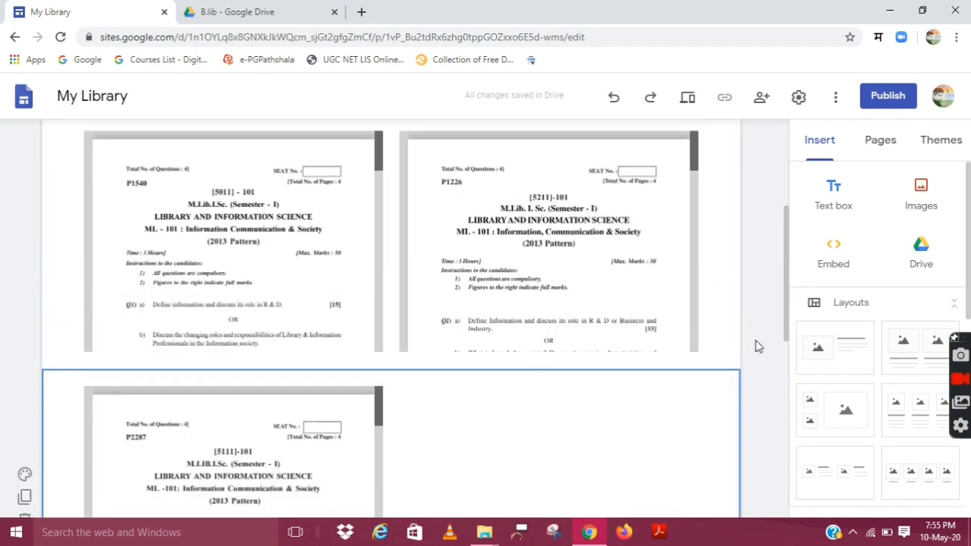
scroll(759, 346, up, 2)
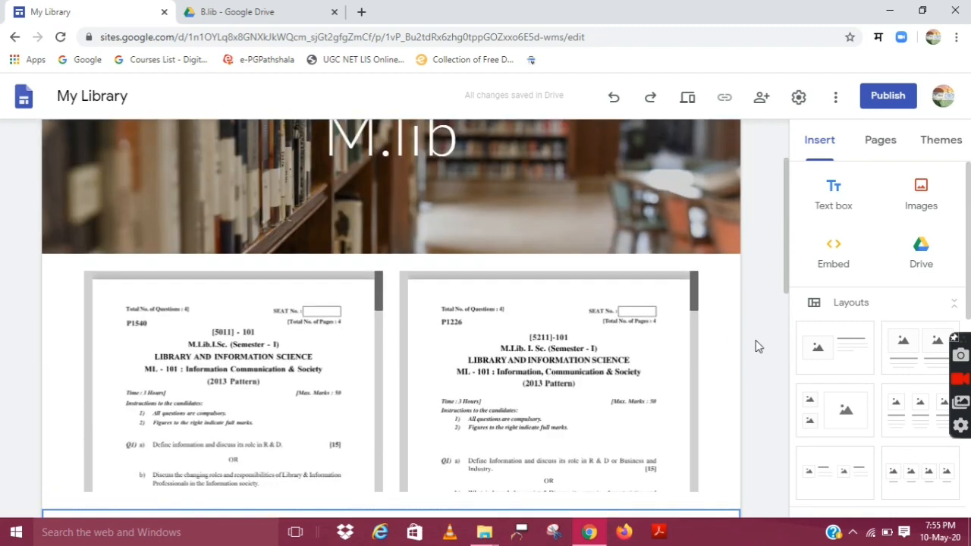
scroll(759, 346, up, 2)
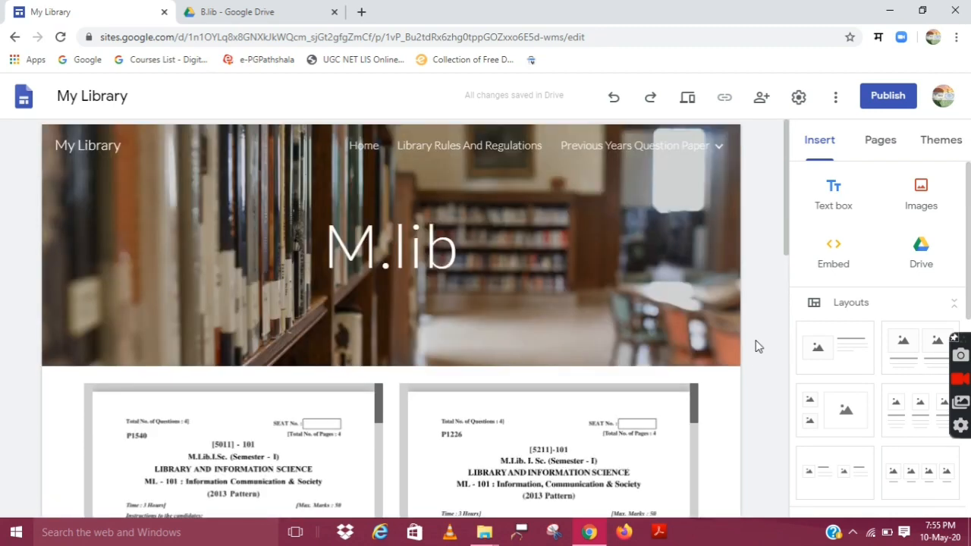
scroll(759, 346, down, 5)
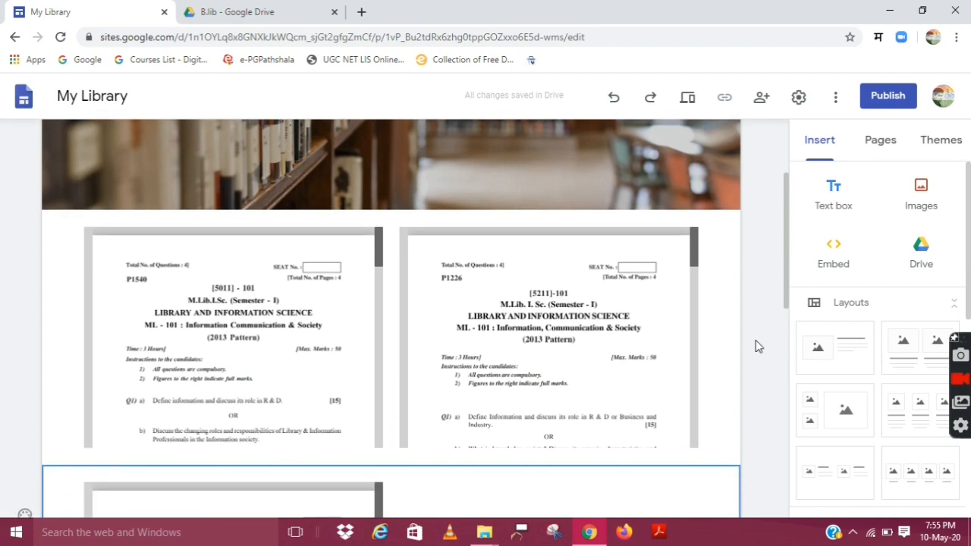
scroll(759, 345, down, 5)
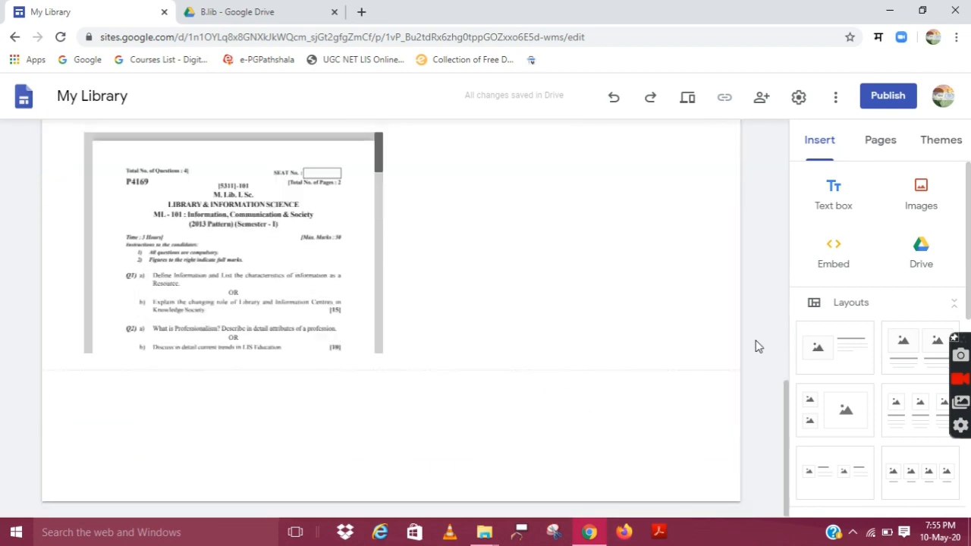
- Move the [5311]-101 question paper into the empty space beside the [5111]-101 paper on the M.lib page
scroll(755, 343, up, 2)
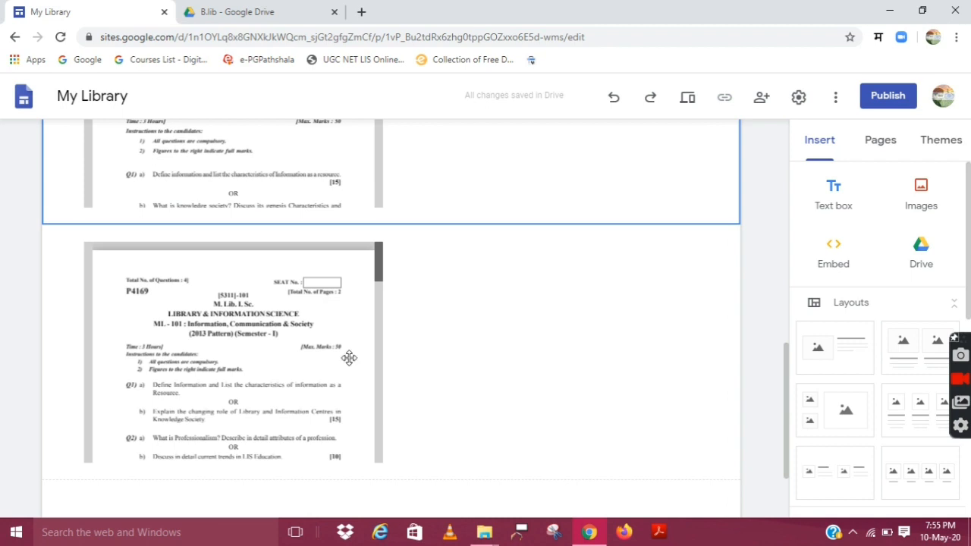
drag(349, 358, 512, 98)
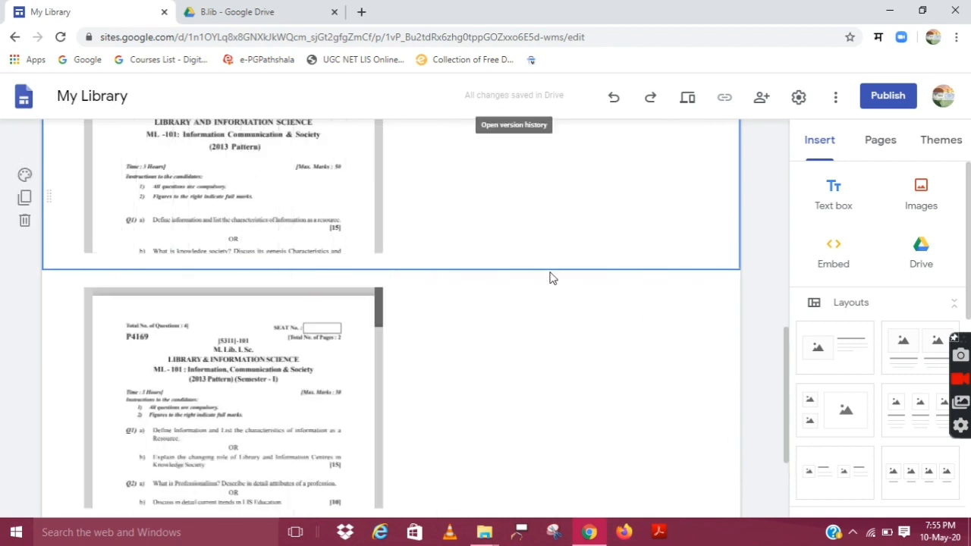
drag(306, 372, 481, 171)
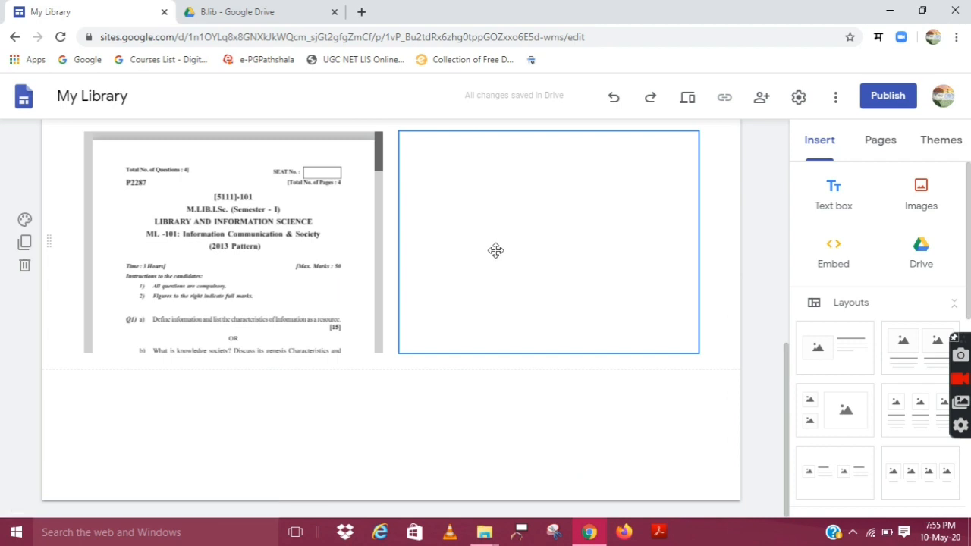
scroll(495, 250, up, 1)
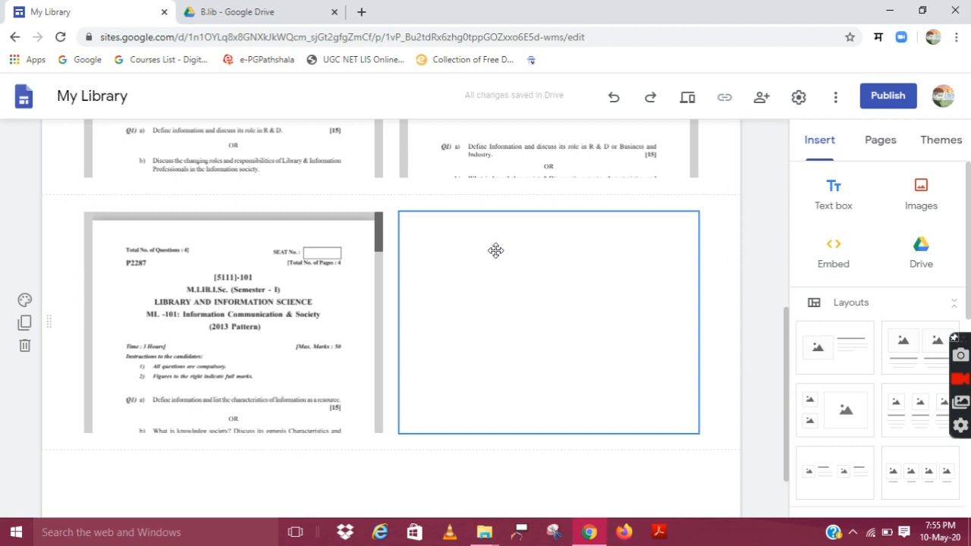
scroll(742, 200, up, 1)
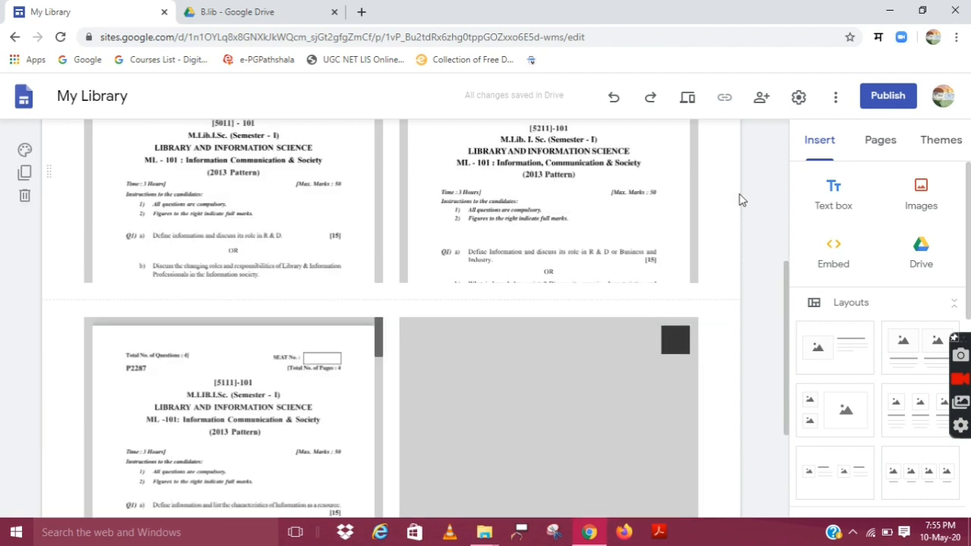
scroll(742, 199, up, 2)
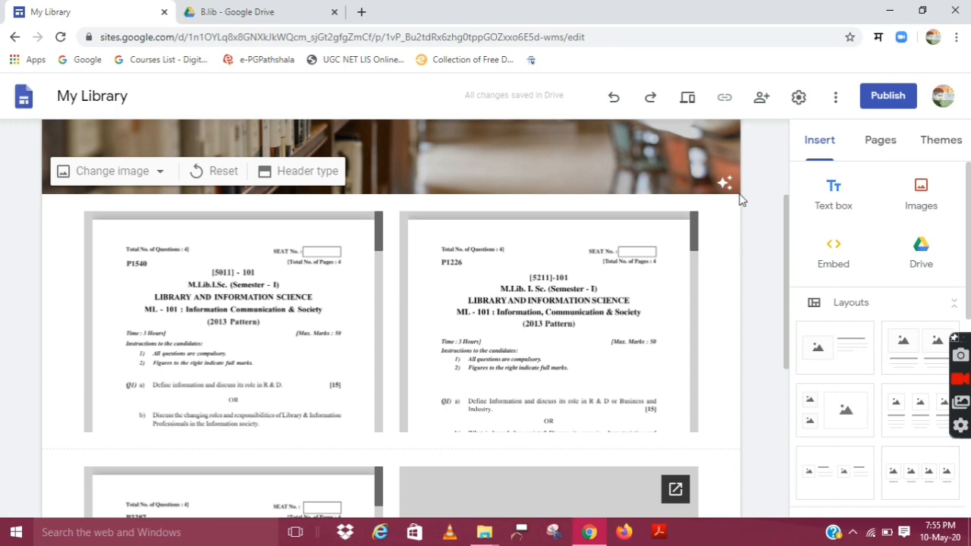
scroll(741, 201, up, 2)
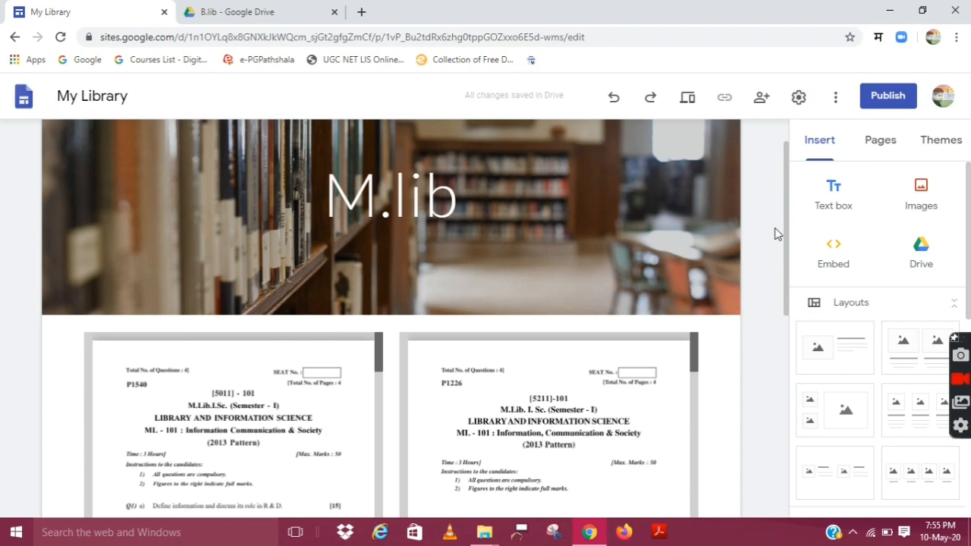
scroll(776, 233, up, 1)
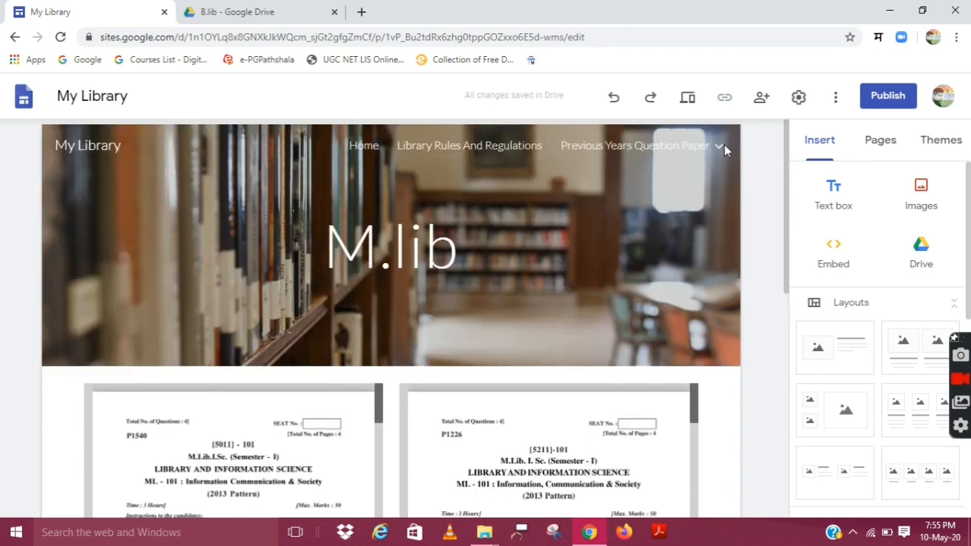
- Preview the site and look through its Home and Library Rules And Regulations pages
click(687, 98)
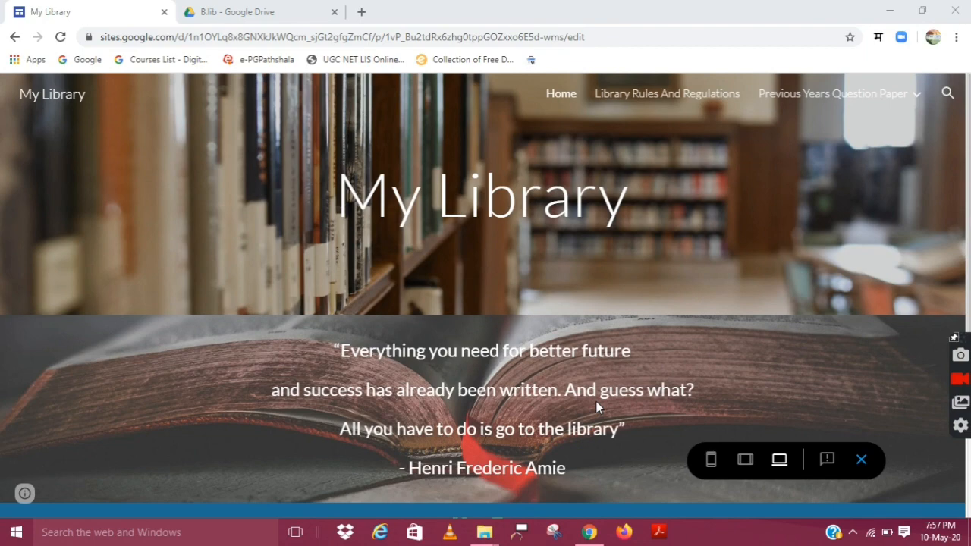
scroll(599, 390, down, 3)
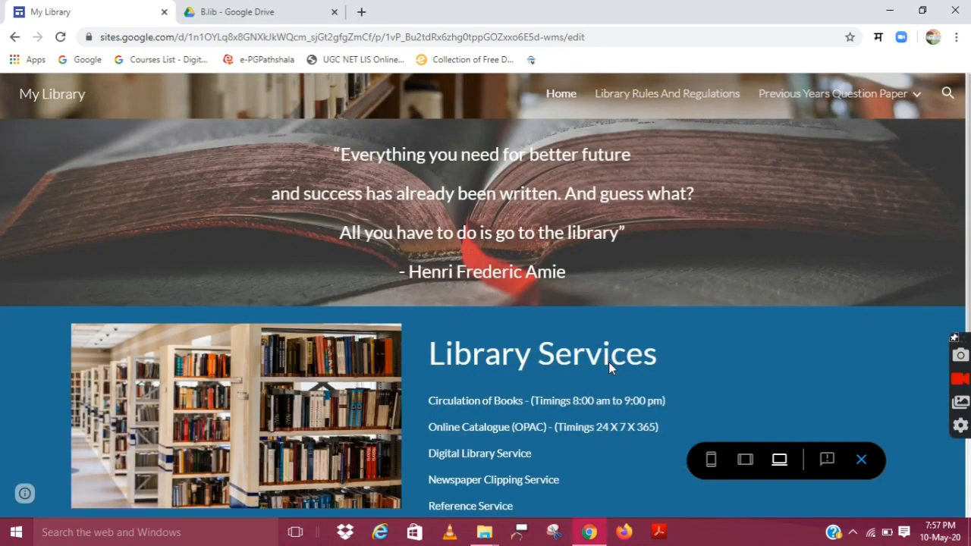
scroll(609, 362, down, 1)
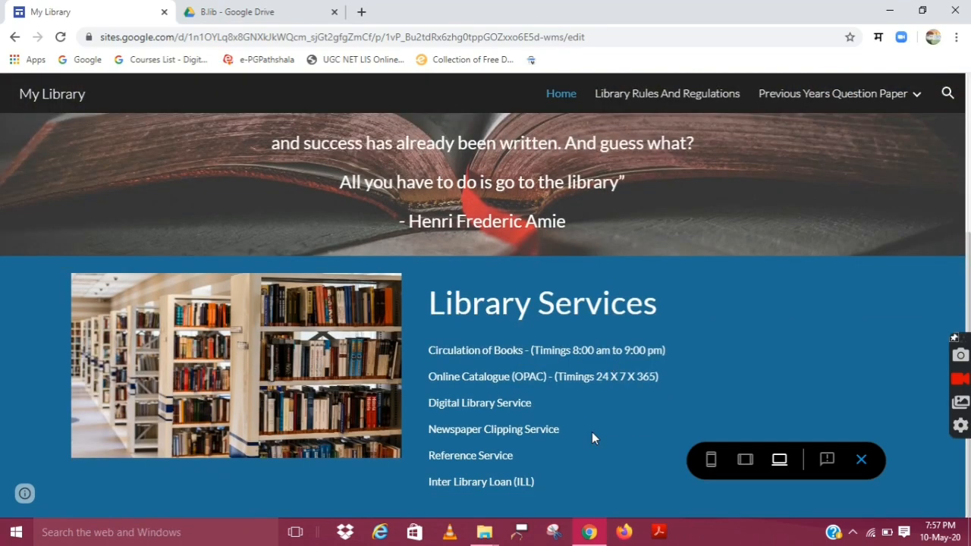
click(636, 92)
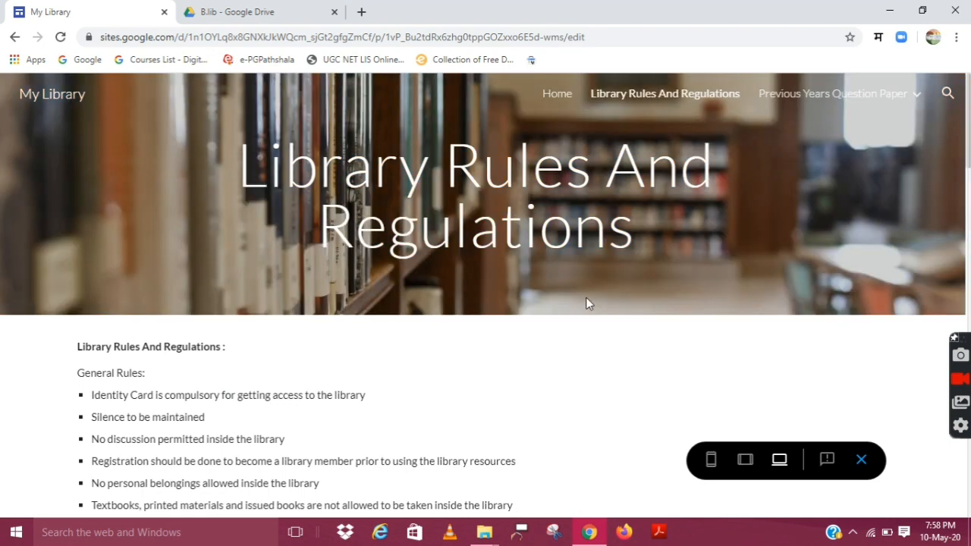
scroll(586, 302, down, 4)
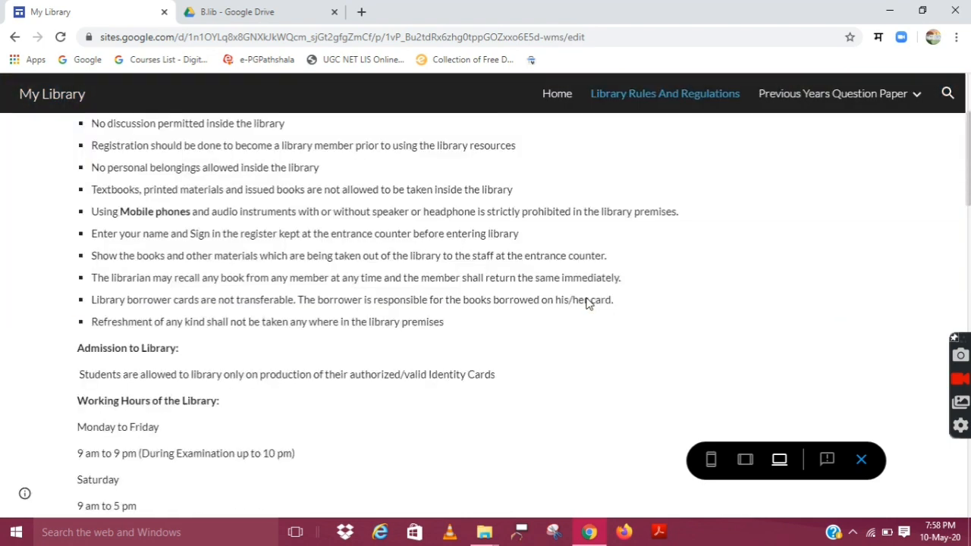
scroll(586, 302, up, 4)
- Open the M.lib subpage of Previous Years Question Paper in the preview and examine its embedded papers
mouse_move(818, 111)
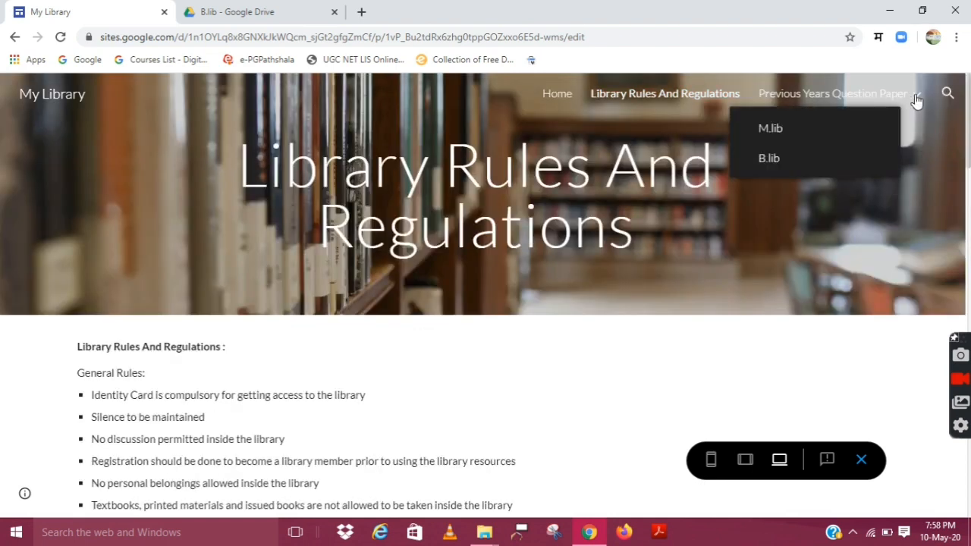
click(770, 129)
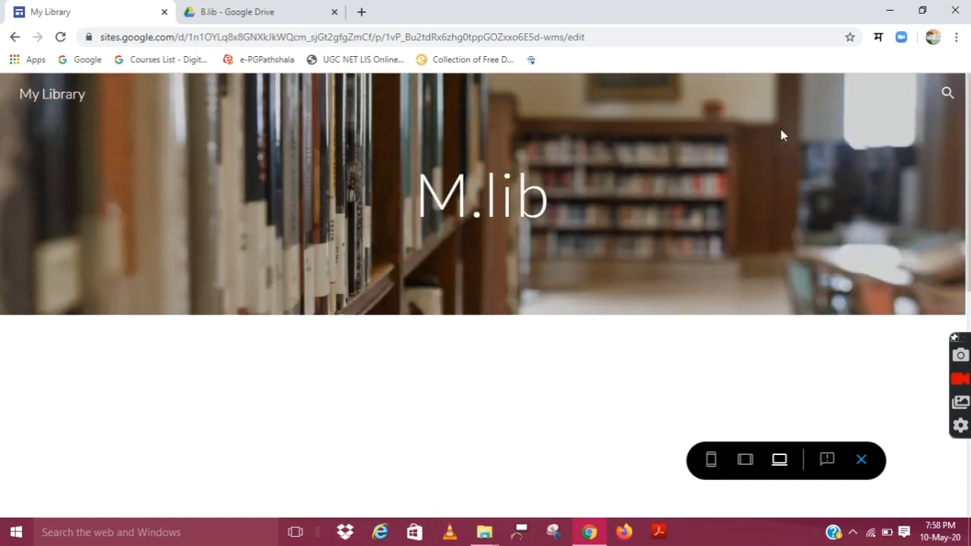
scroll(585, 216, down, 2)
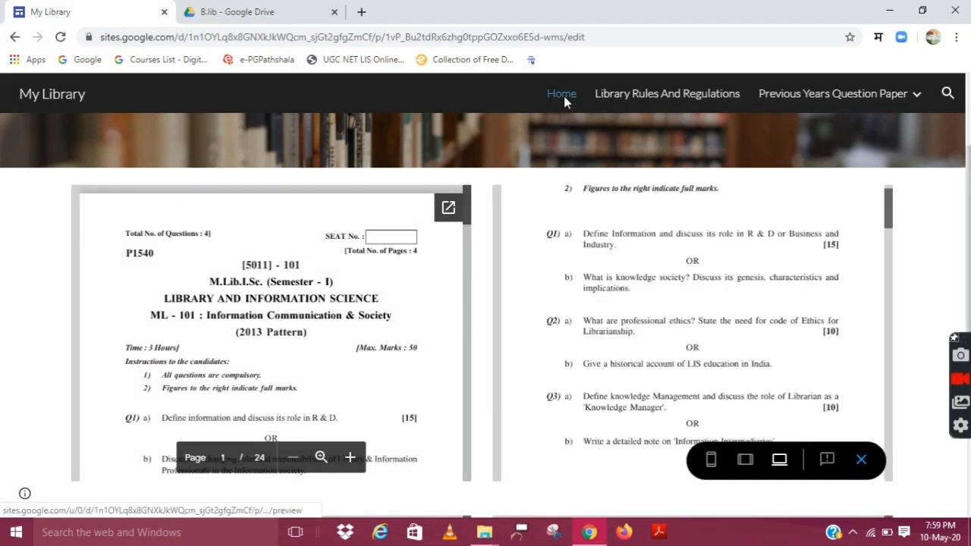
- Check the Home page in the tablet and phone preview sizes, and close the preview
click(564, 103)
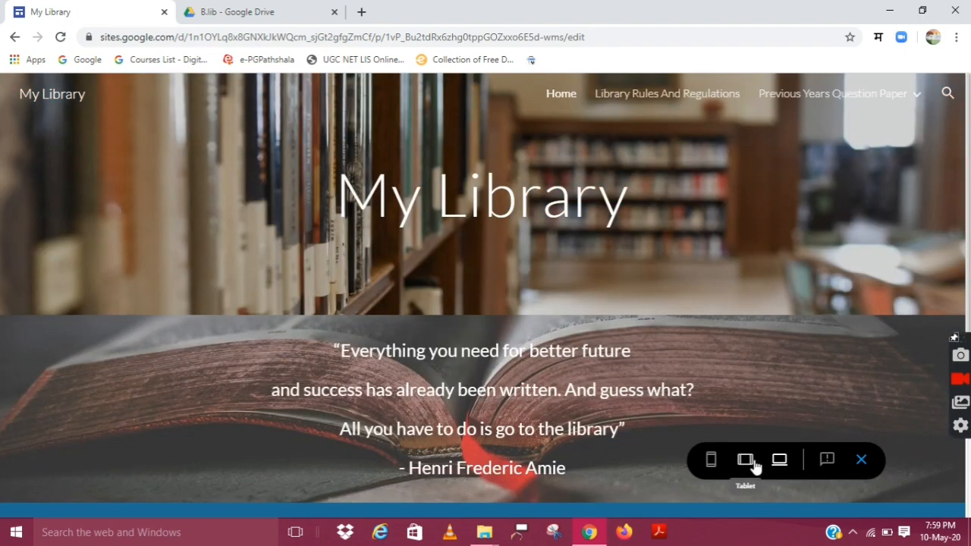
click(745, 461)
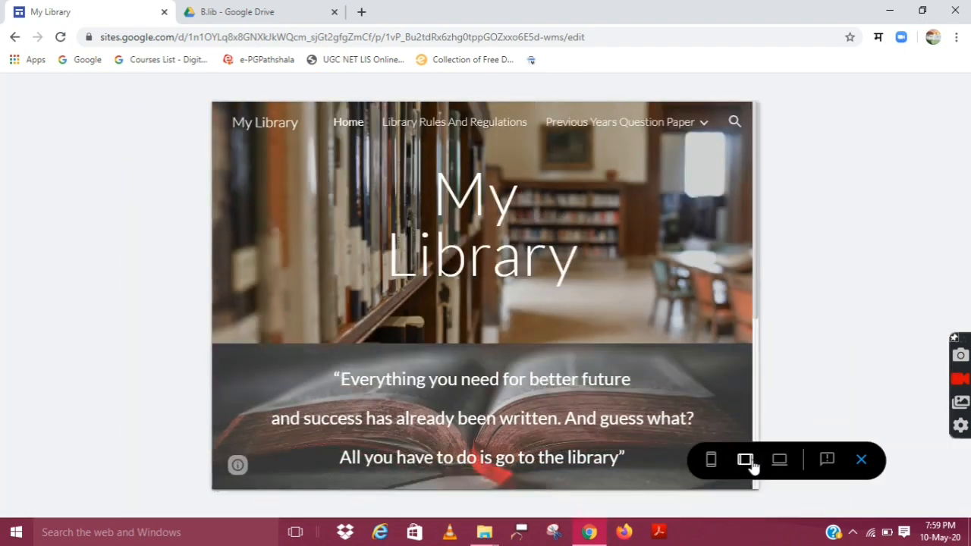
click(711, 461)
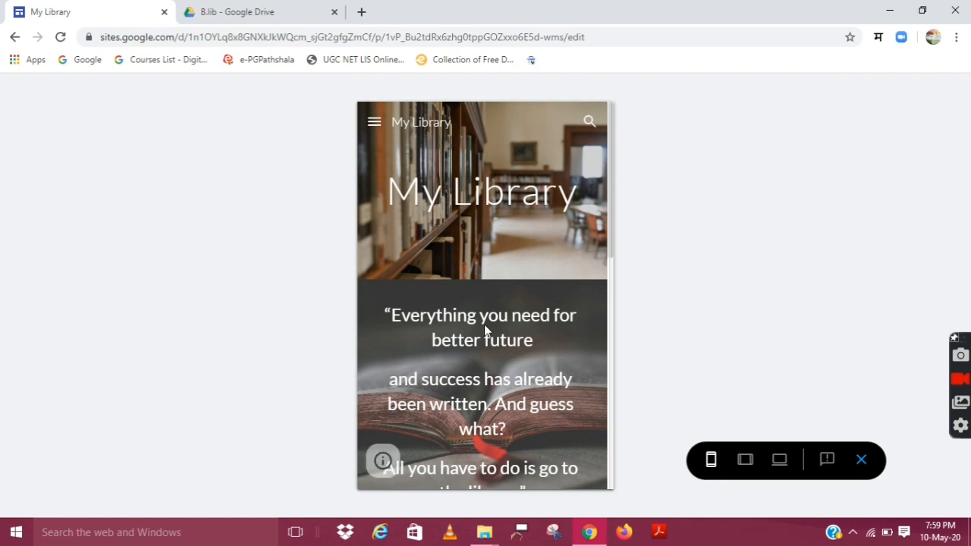
scroll(484, 331, down, 1)
scroll(484, 320, down, 3)
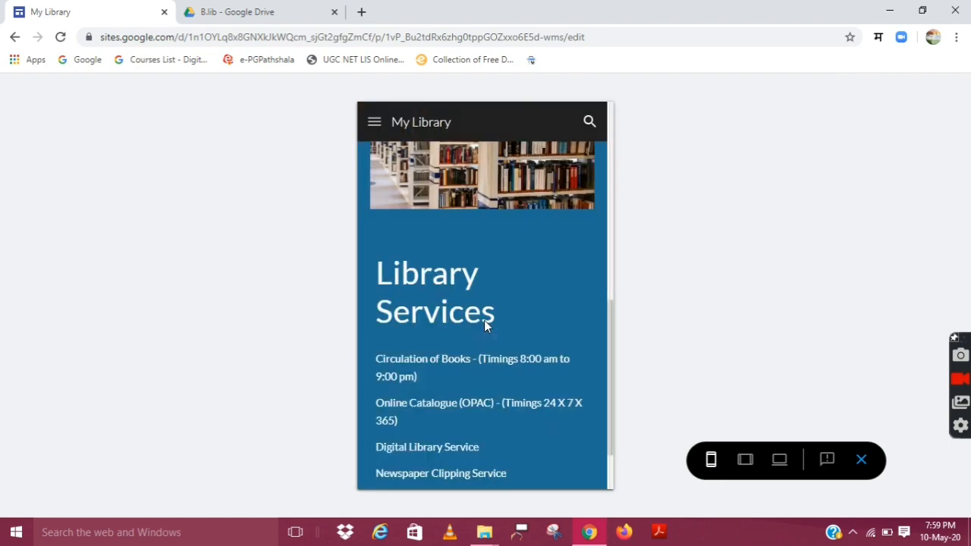
scroll(484, 320, down, 1)
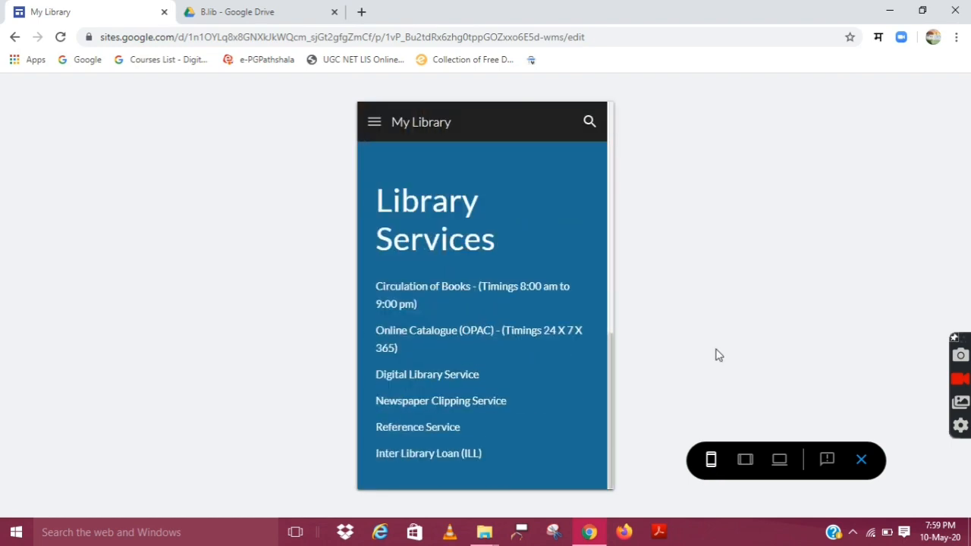
click(861, 465)
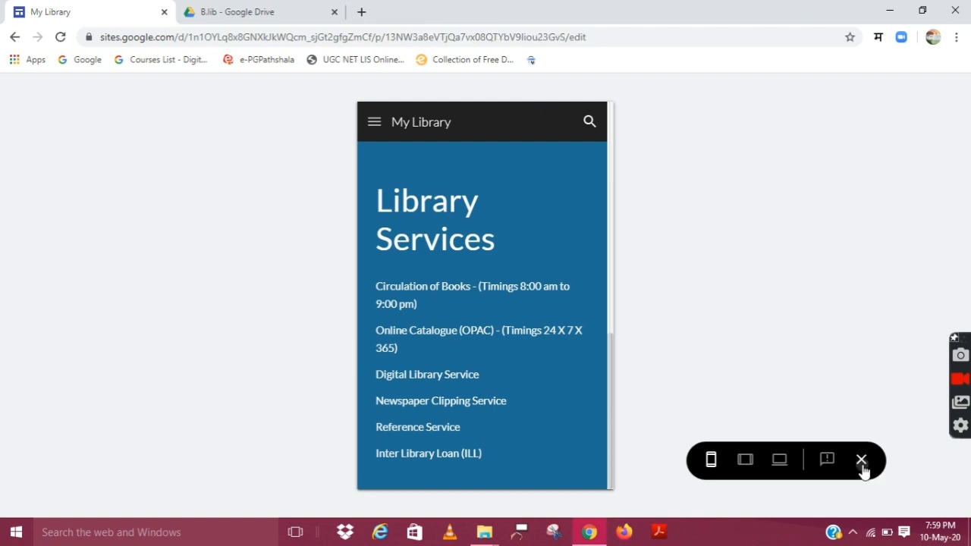